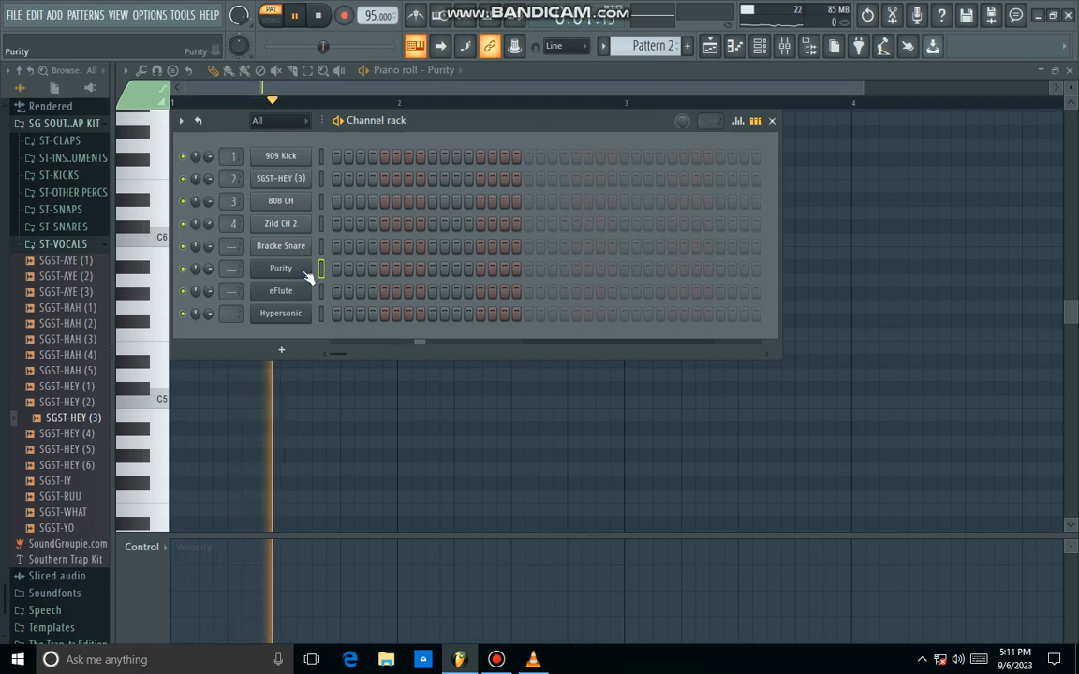
- Open the Purity channel's piano roll and audition the C5 key
click(305, 272)
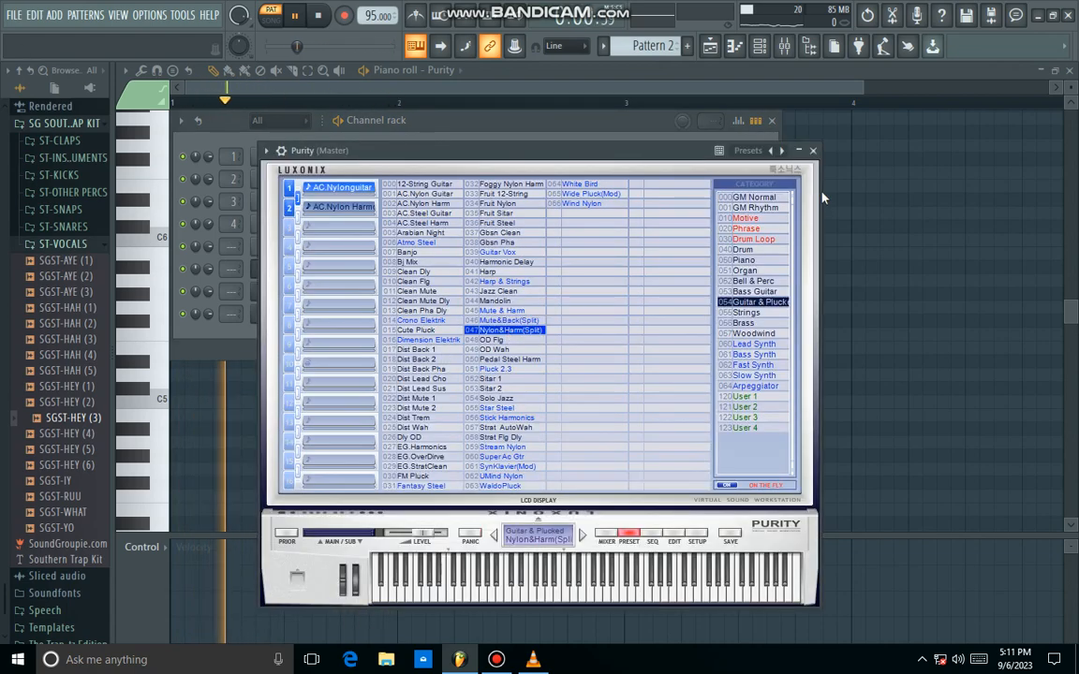
click(814, 152)
right_click(292, 277)
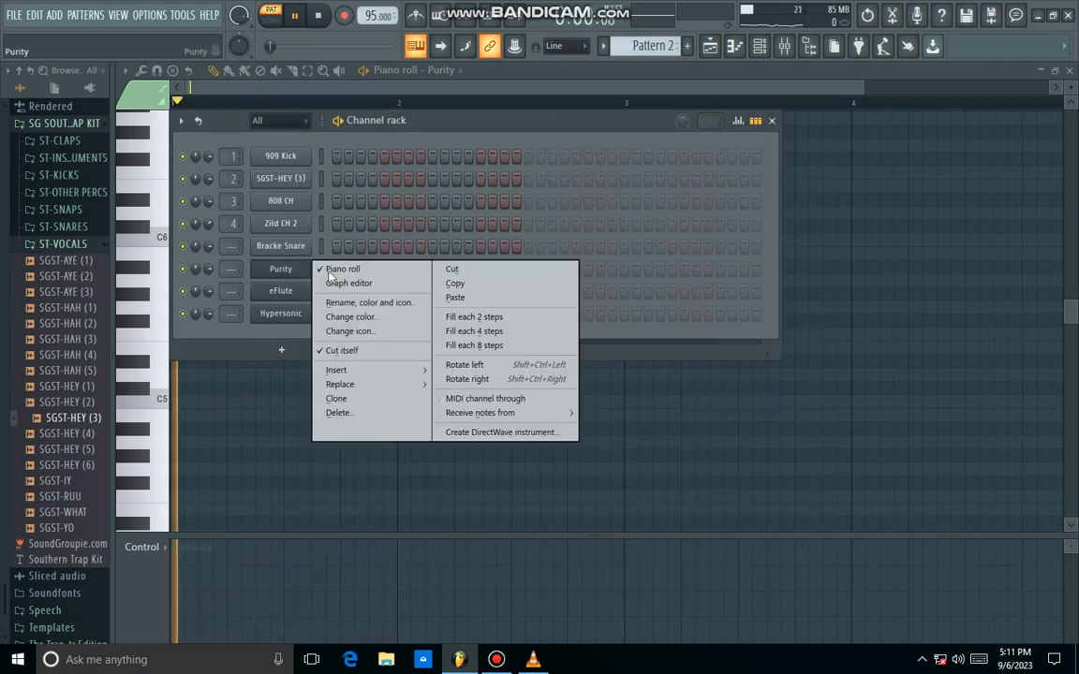
click(342, 269)
right_click(290, 274)
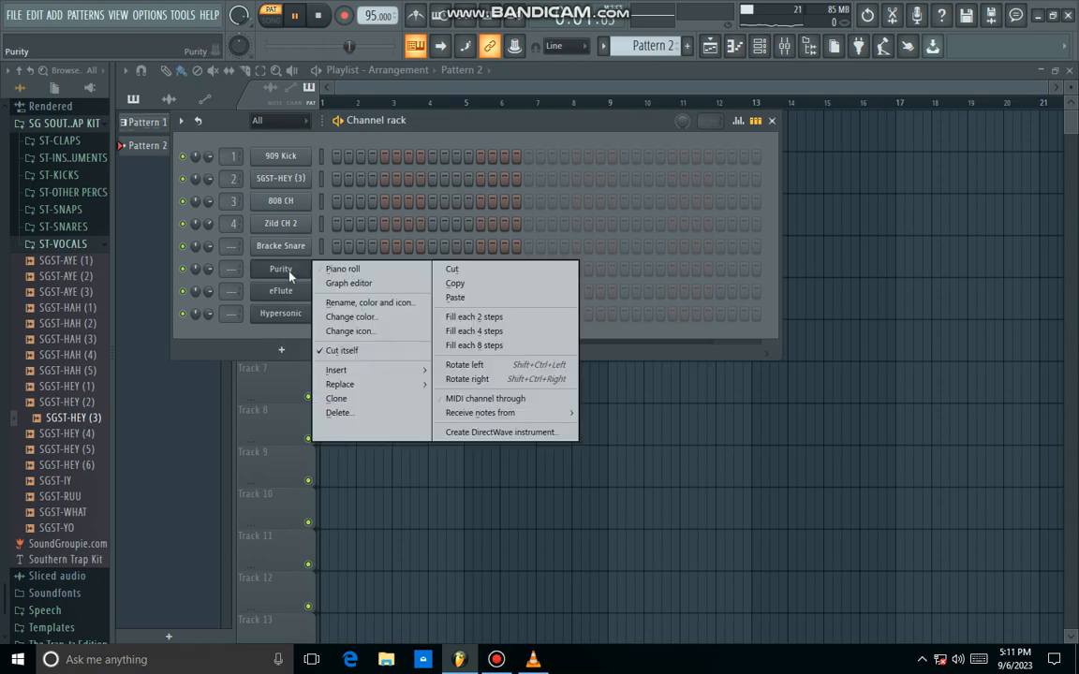
click(345, 272)
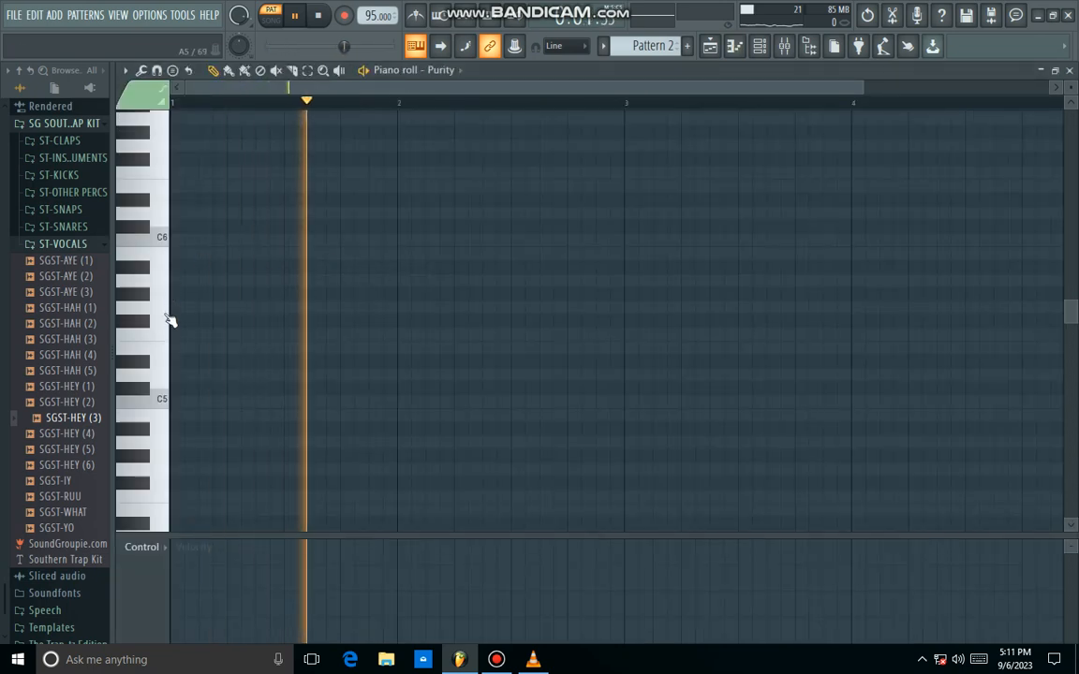
scroll(173, 348, down, 2)
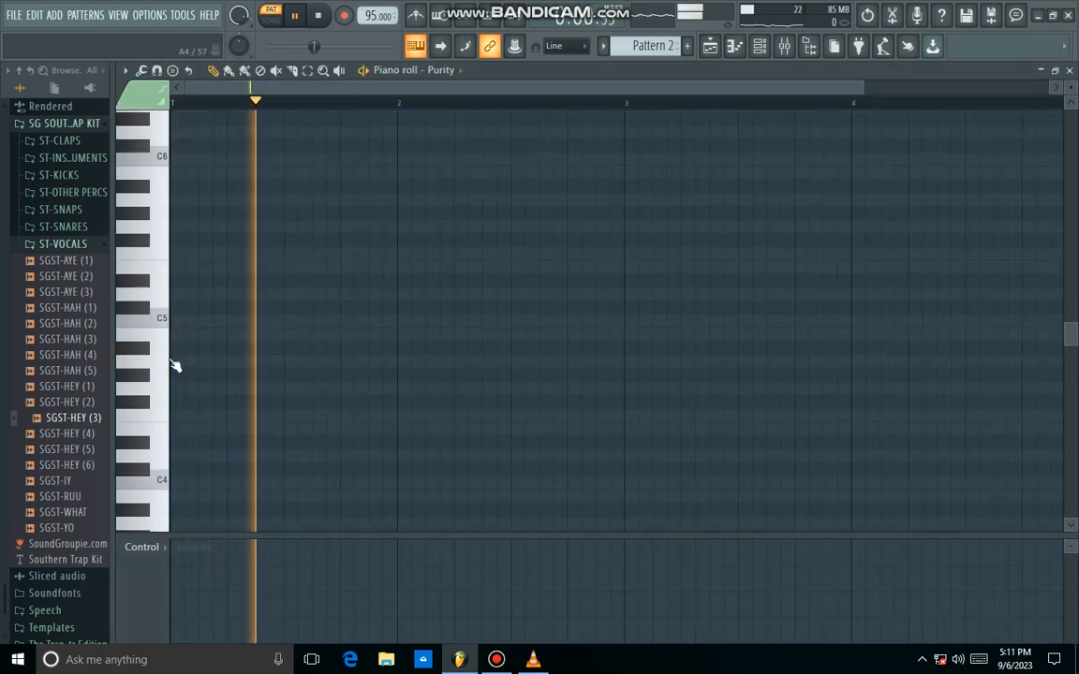
click(167, 318)
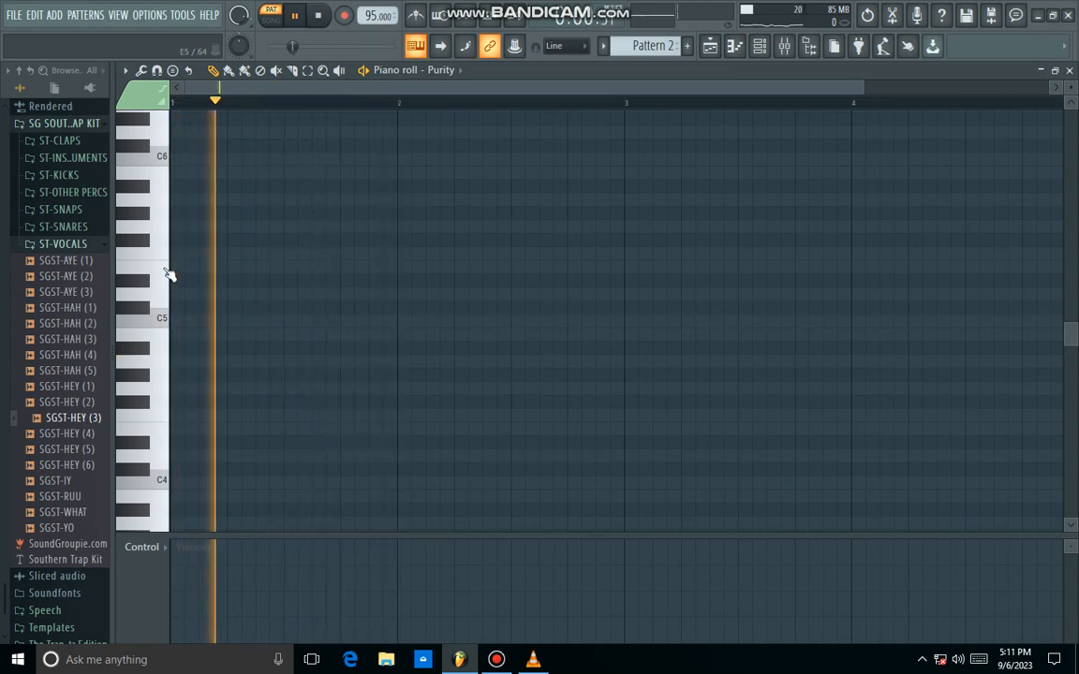
- Place short A4, C5 and E5 chords at steps 3 and 7 of bar 1 in the Purity piano roll
click(201, 362)
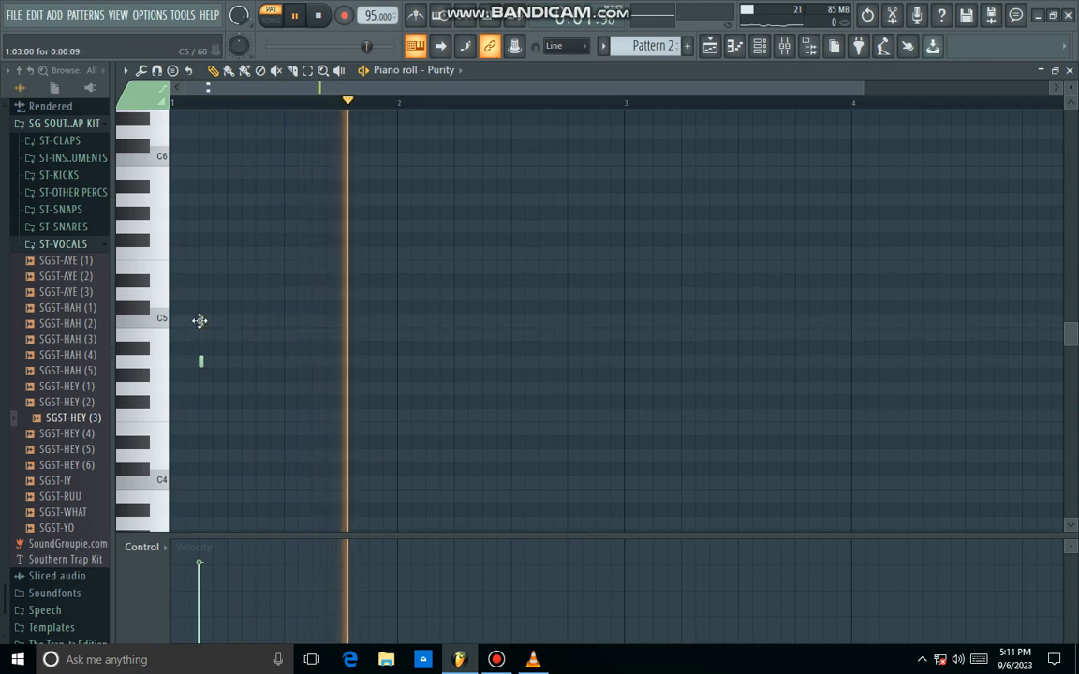
click(200, 321)
click(201, 268)
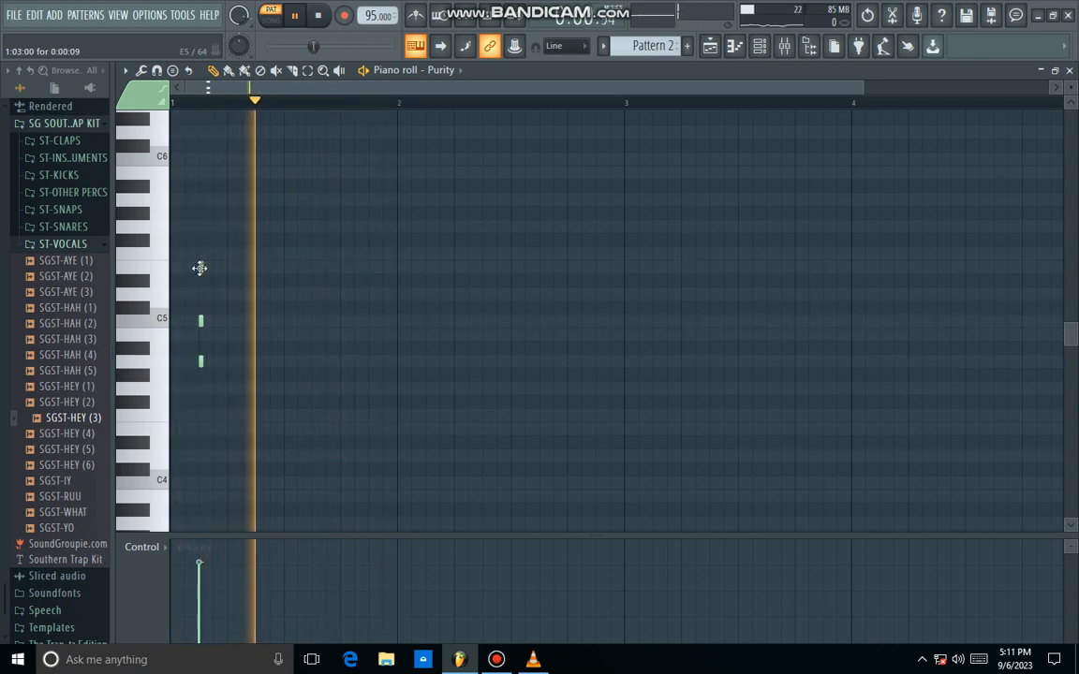
click(257, 268)
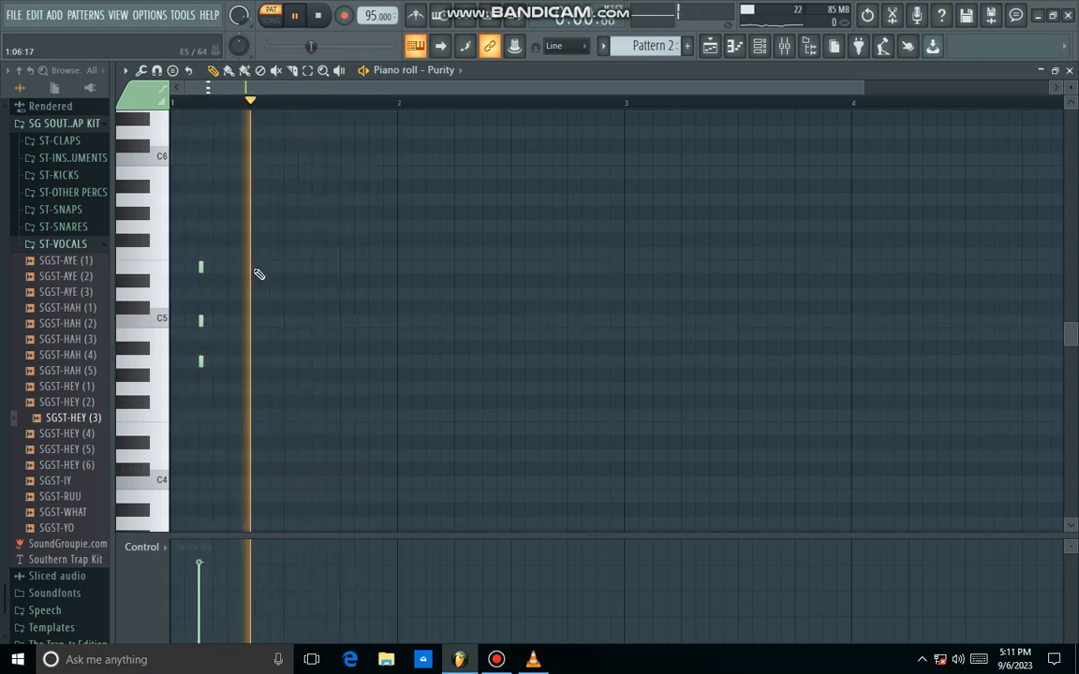
click(257, 321)
click(257, 362)
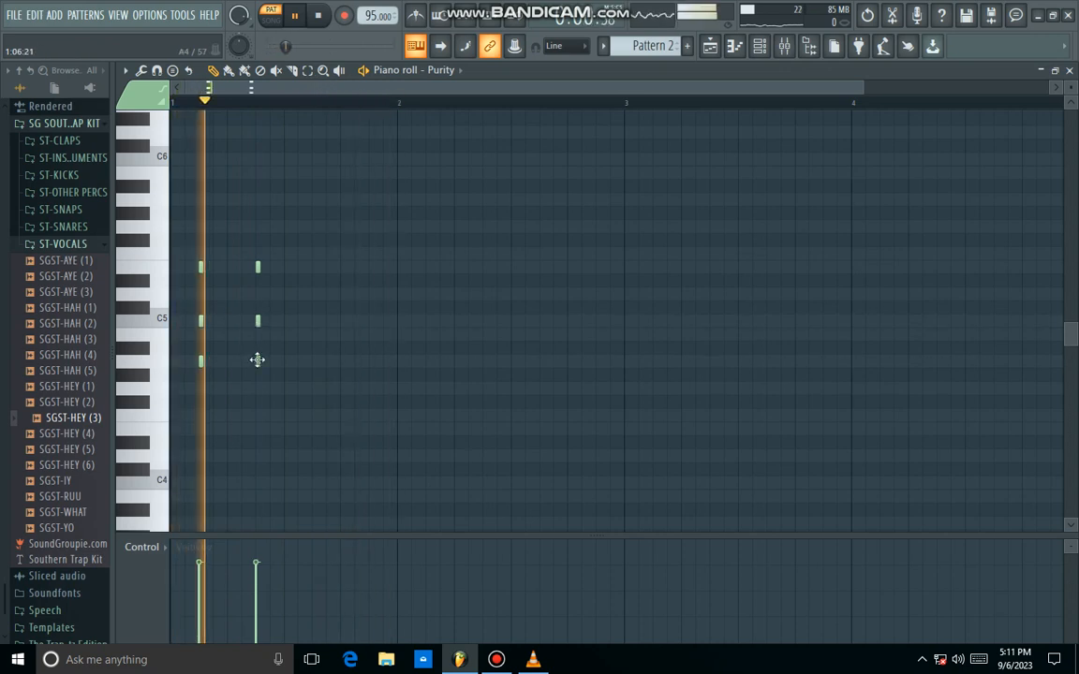
- Add short A4, C5 and F5 chords at steps 11 and 15 of bar 1
click(315, 254)
click(315, 322)
click(315, 362)
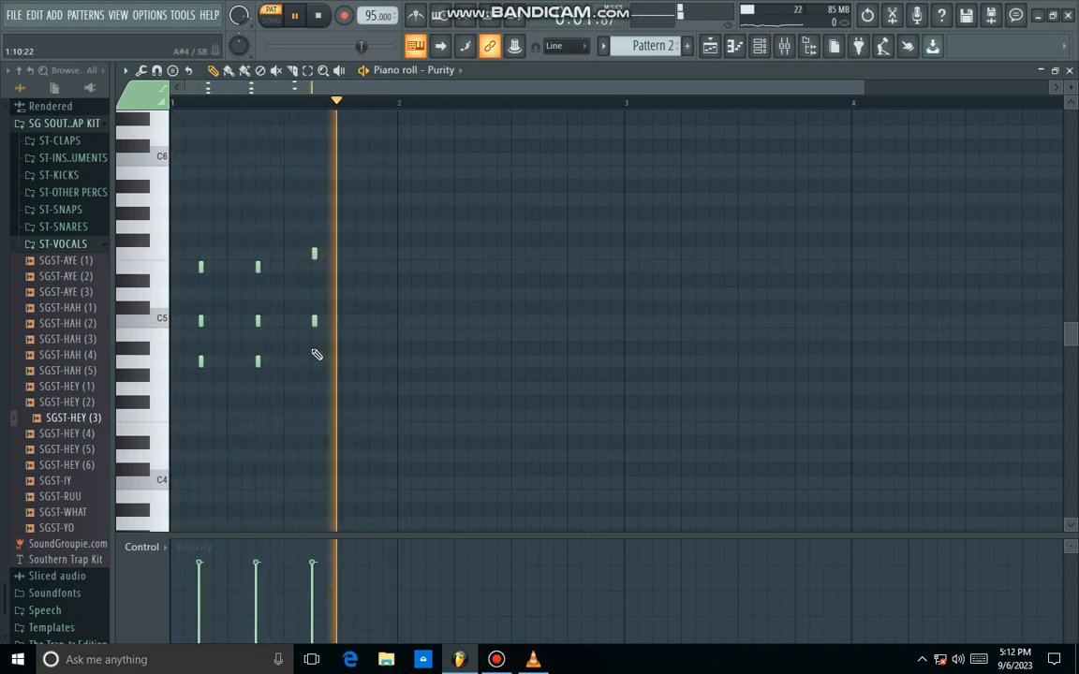
click(371, 254)
click(371, 321)
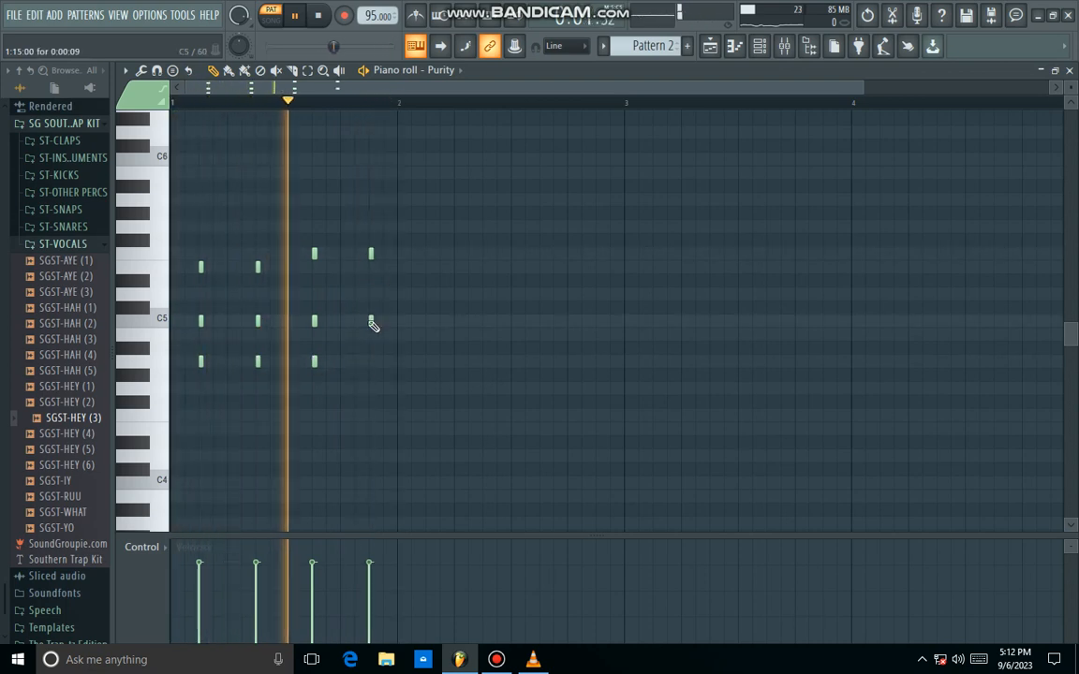
click(371, 361)
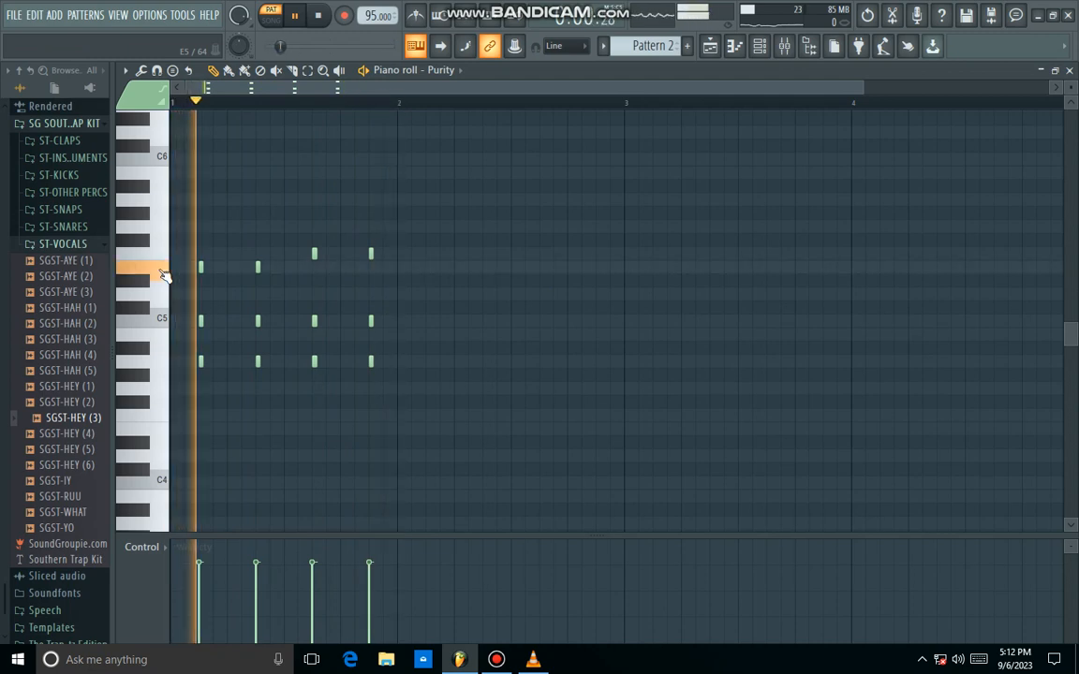
- Add short G4, C5 and E5 chords at steps 3 and 7 of bar 2
click(428, 267)
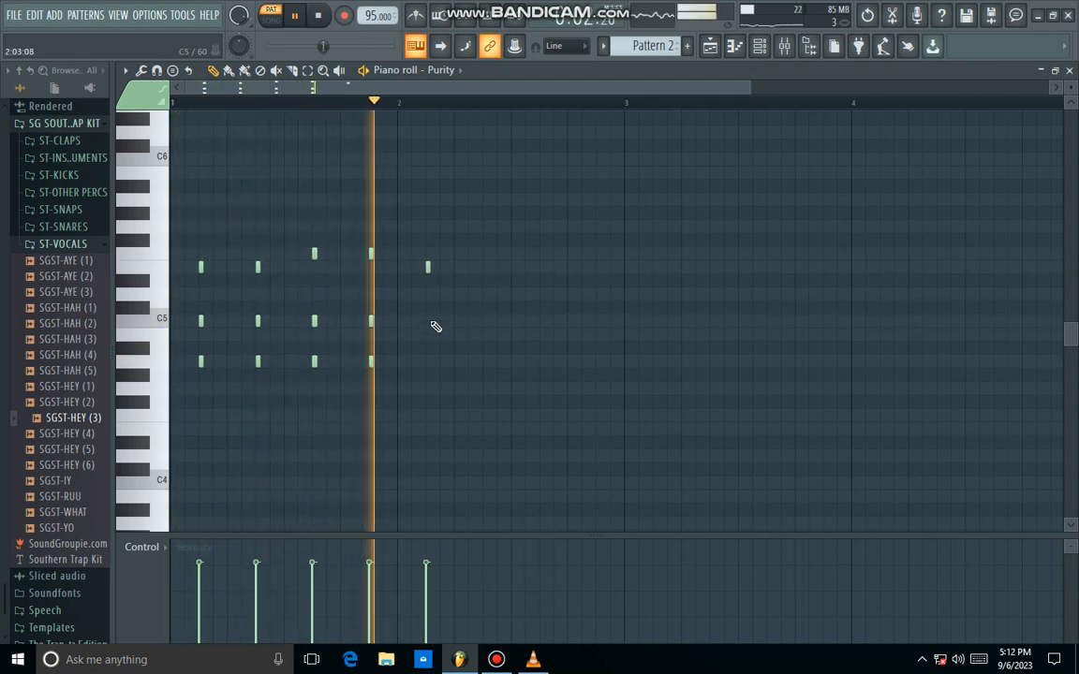
click(428, 321)
click(428, 388)
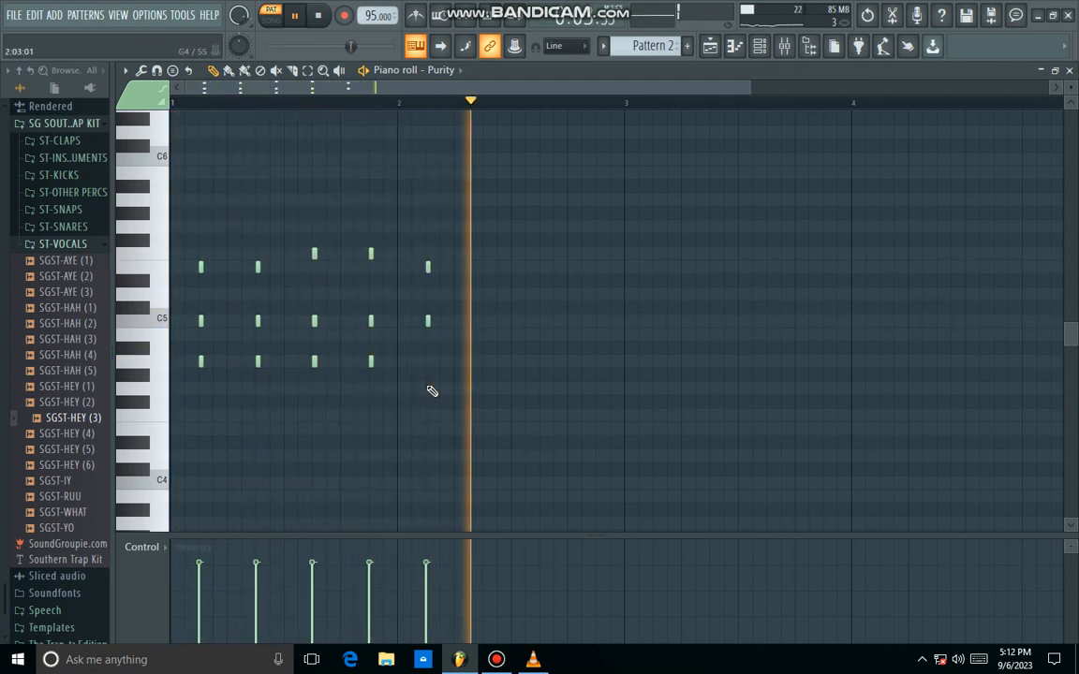
click(157, 390)
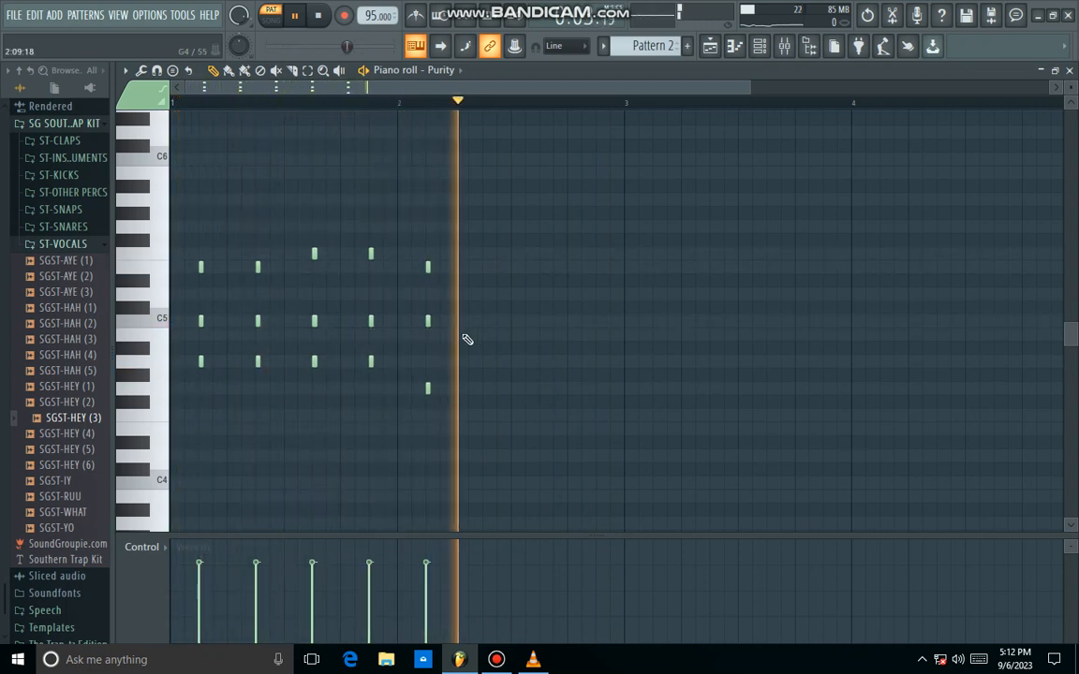
click(485, 267)
click(485, 321)
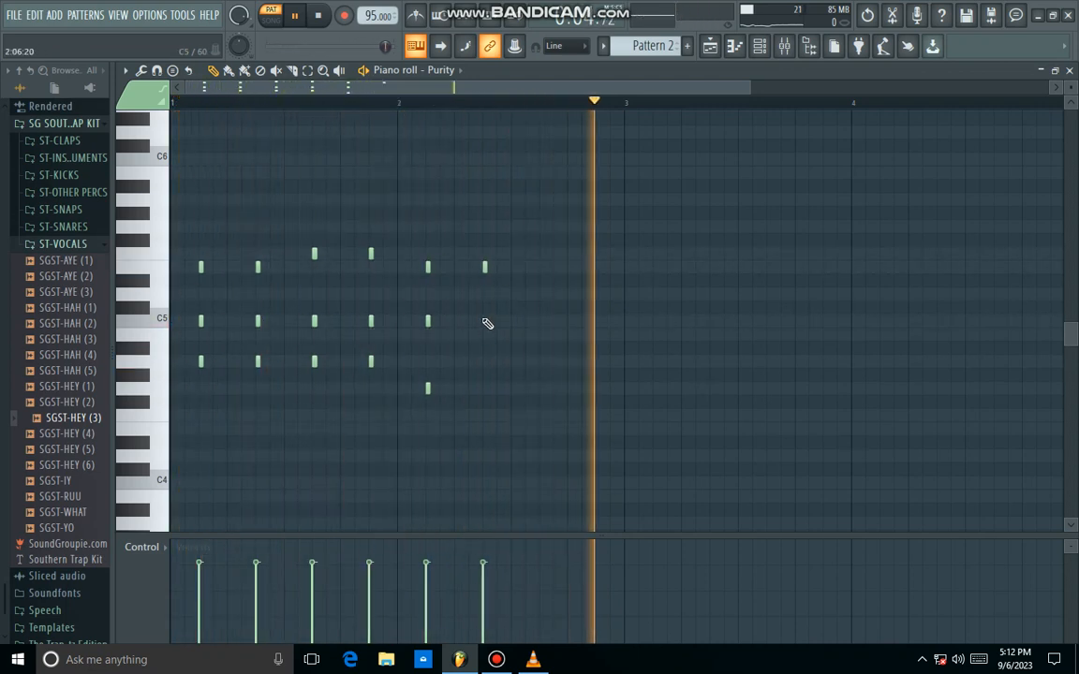
click(485, 388)
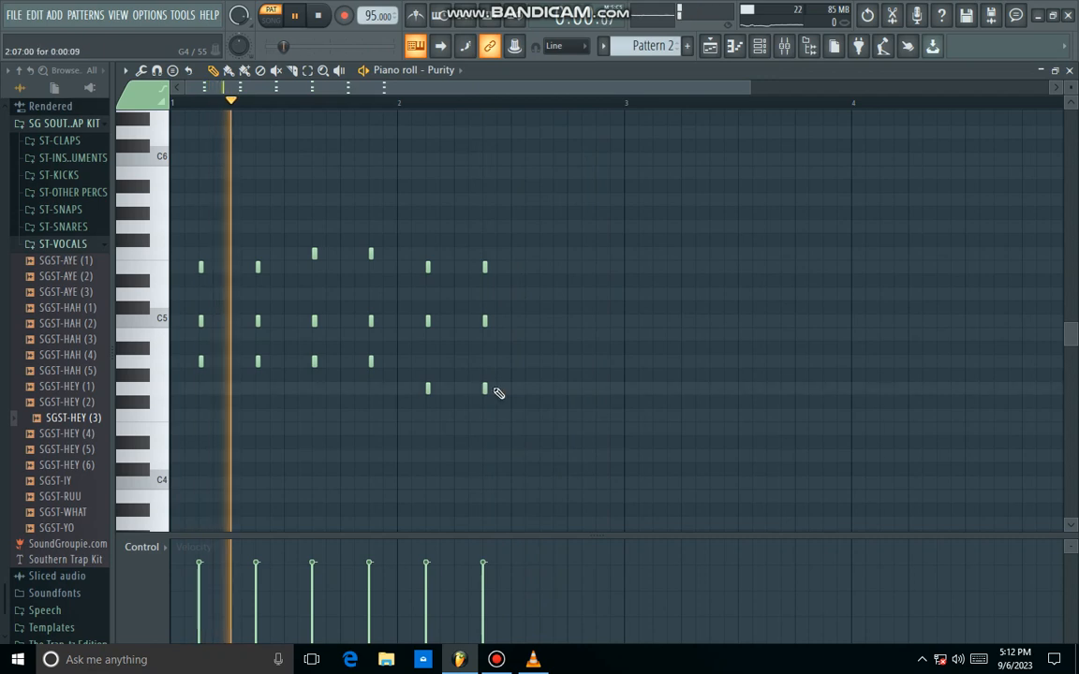
- Add short G4, B4 and D5 chords at steps 11 and 15 of bar 2
click(542, 294)
click(542, 334)
click(542, 388)
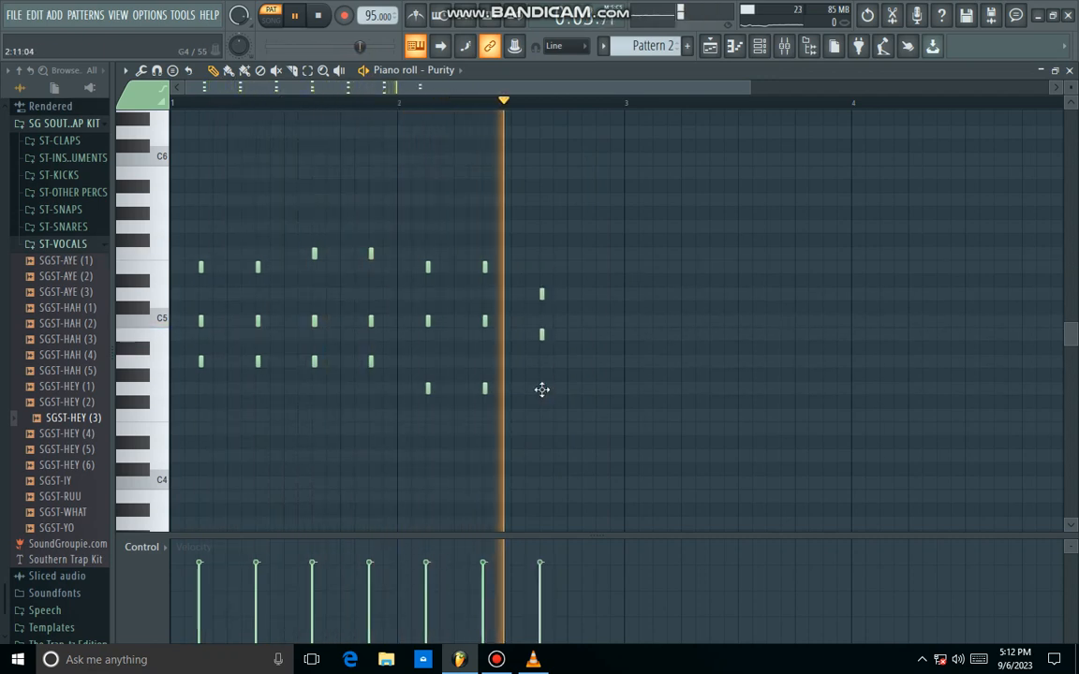
click(599, 294)
click(598, 335)
click(599, 388)
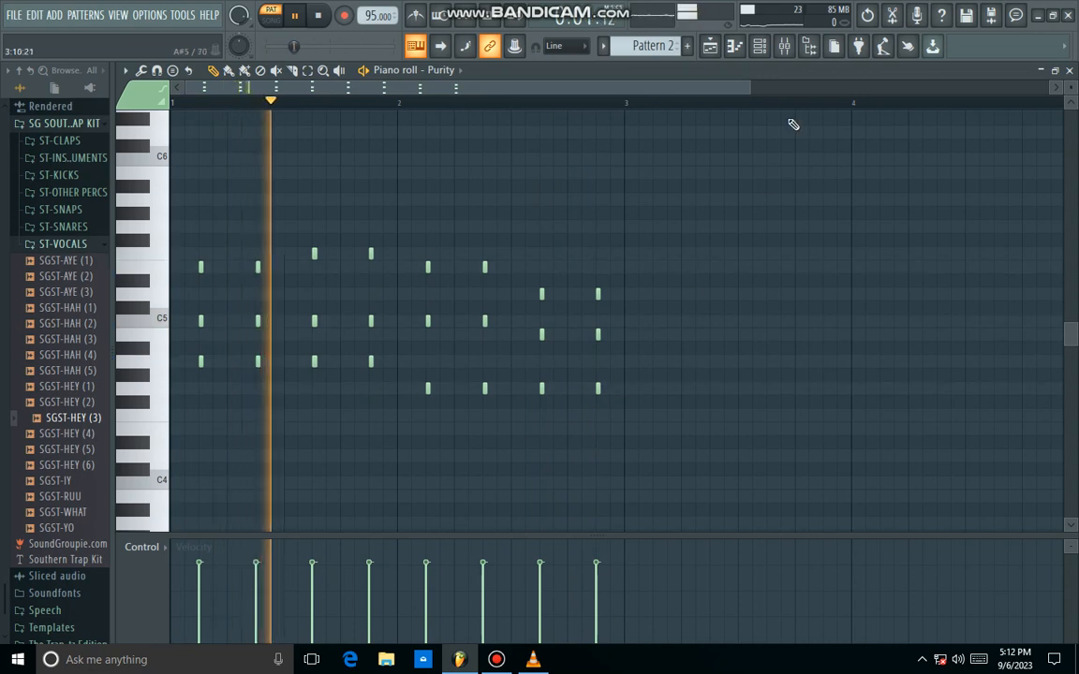
- Open the Hypersonic channel's piano roll and draw an A4 note about half a bar long at the start of bar 1
click(760, 46)
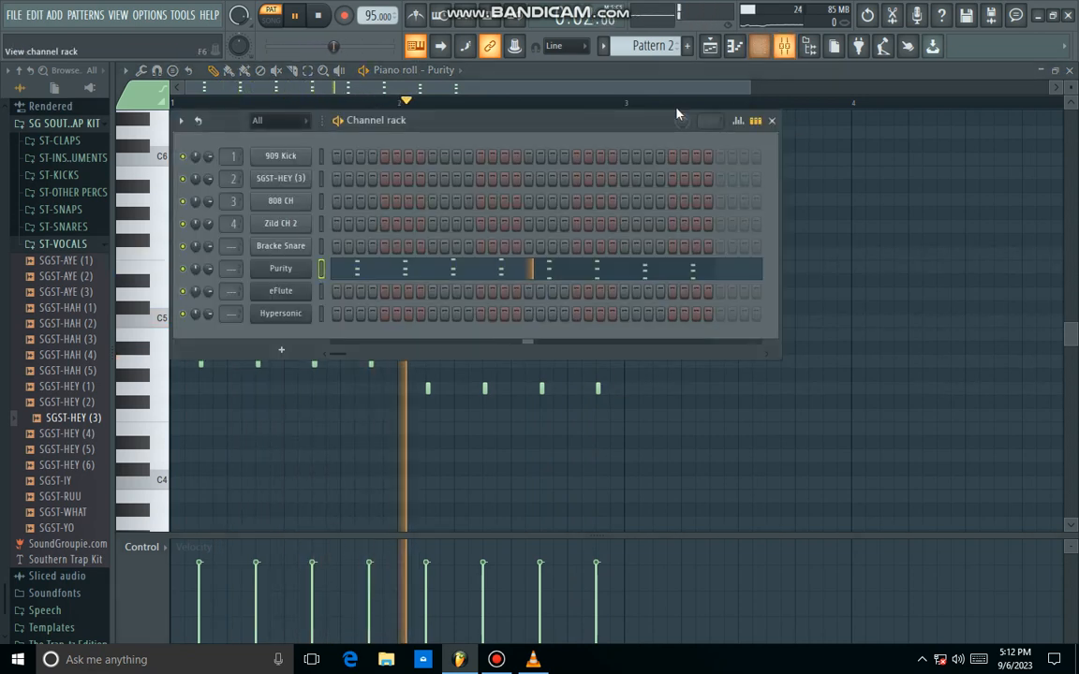
right_click(300, 320)
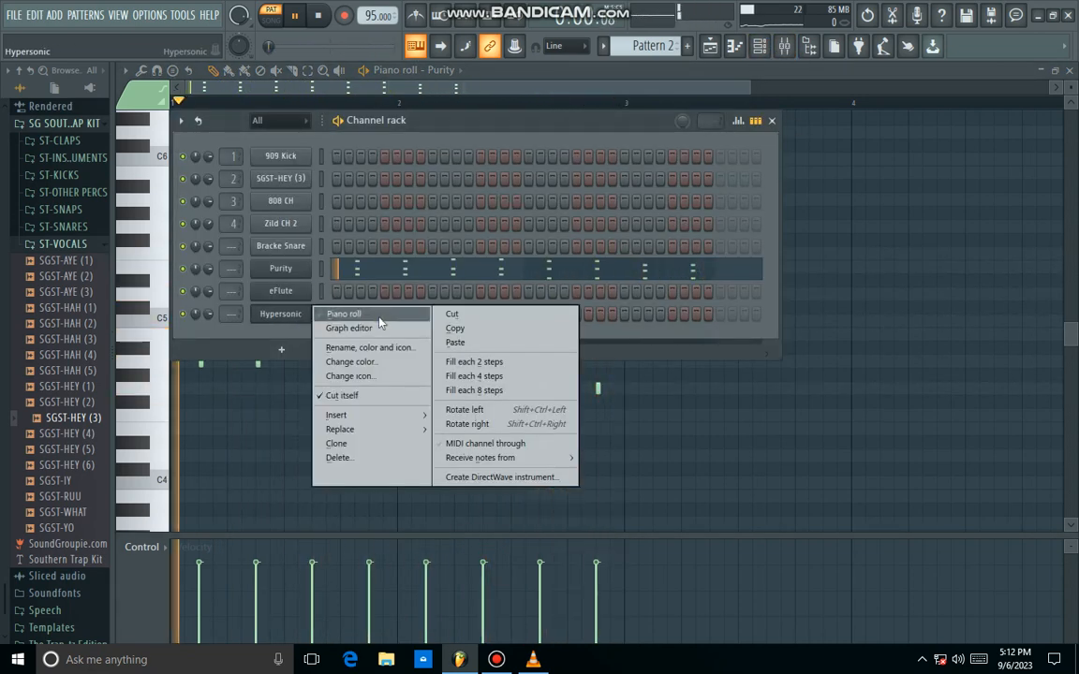
click(348, 312)
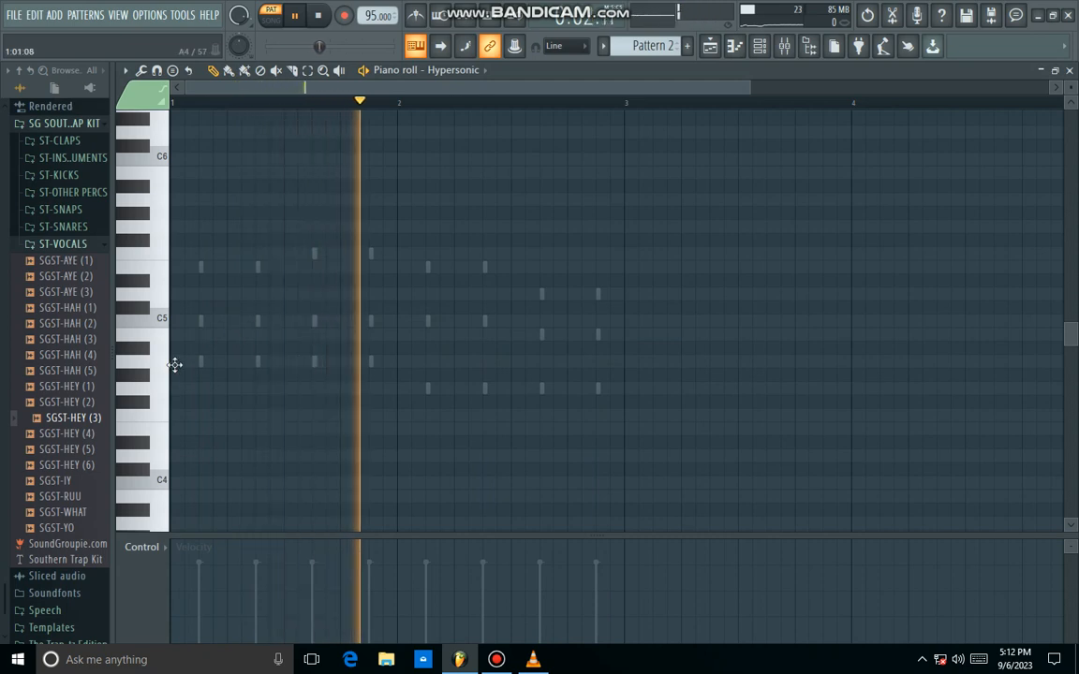
drag(178, 363, 287, 436)
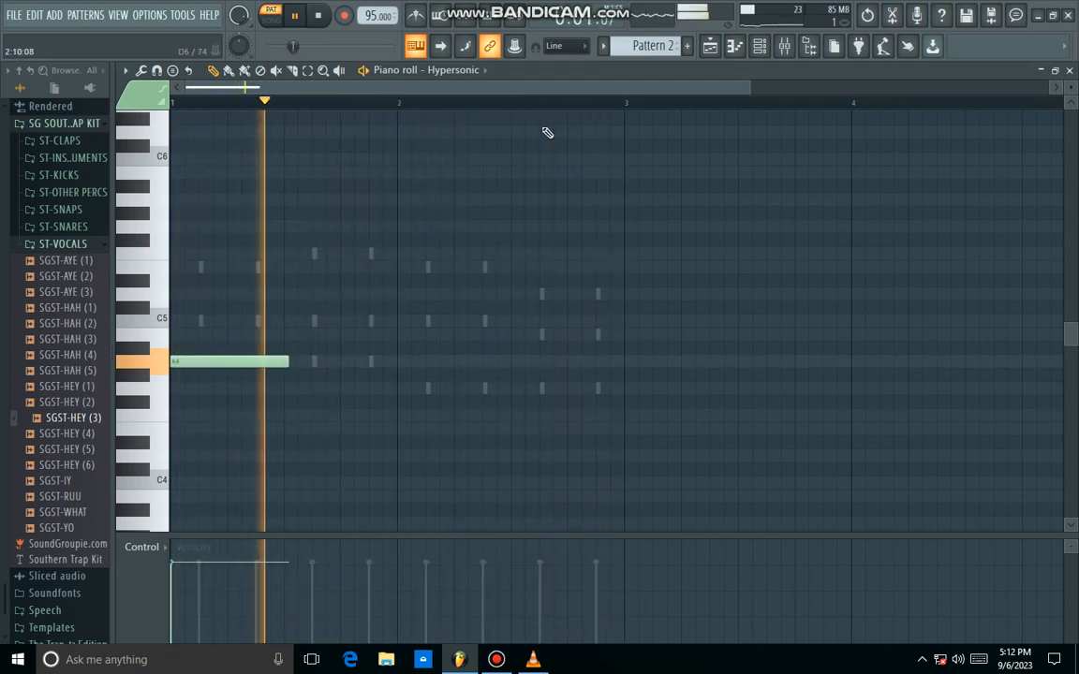
- Stack half-bar C5 and E5 notes above the A4 note at the start of bar 1
drag(752, 89, 2, 204)
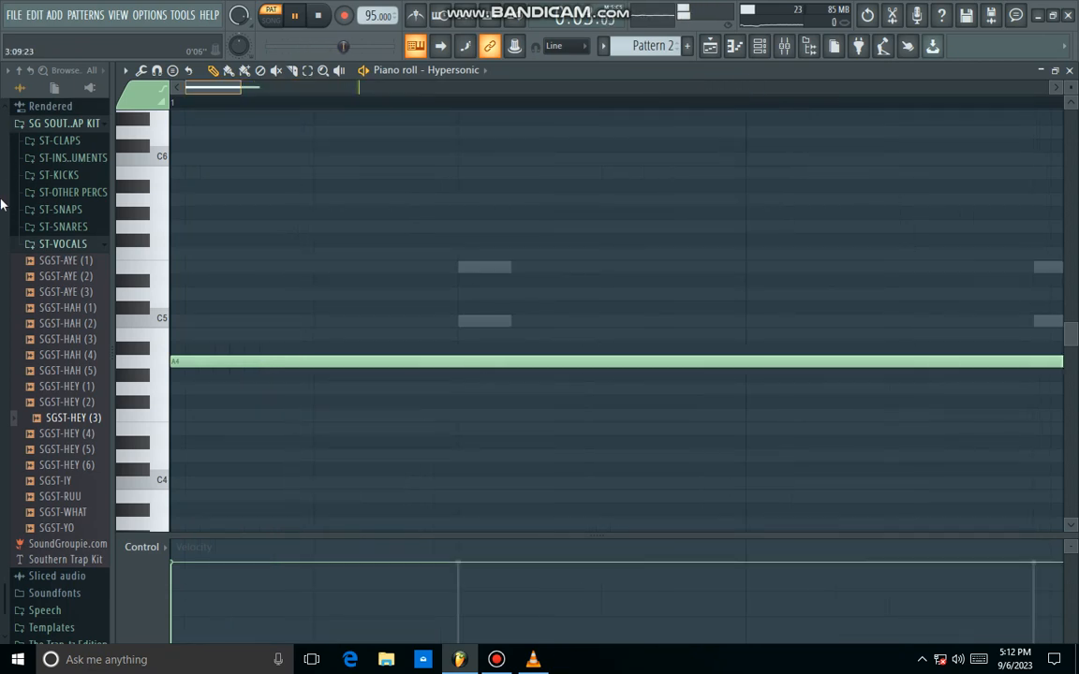
drag(250, 95, 302, 89)
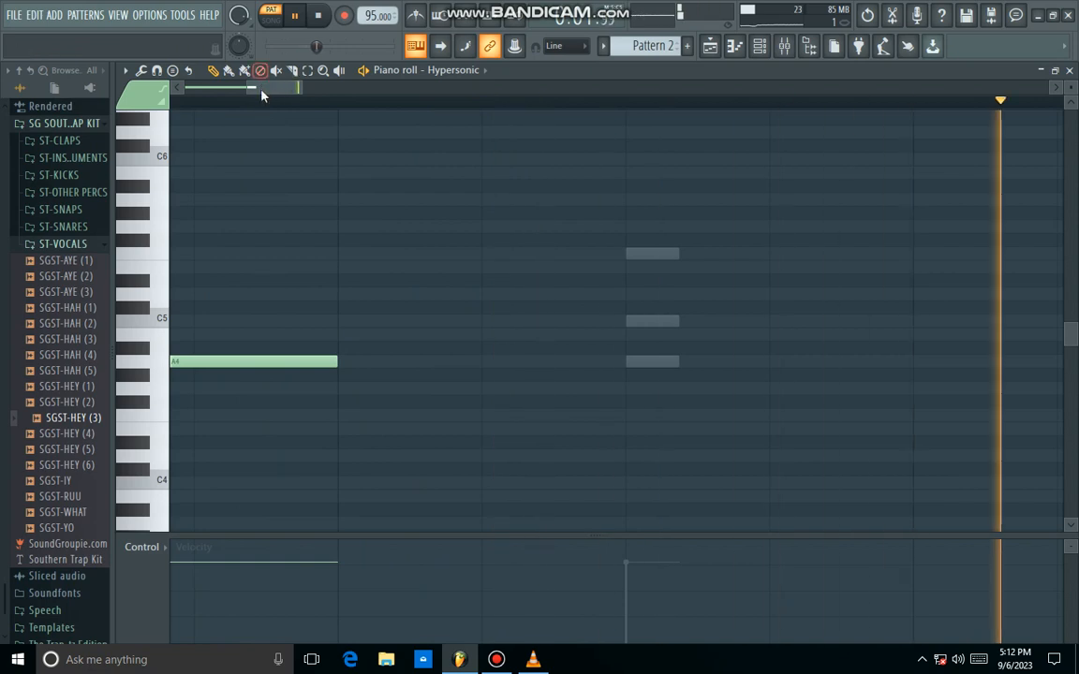
drag(261, 91, 132, 115)
drag(539, 100, 393, 316)
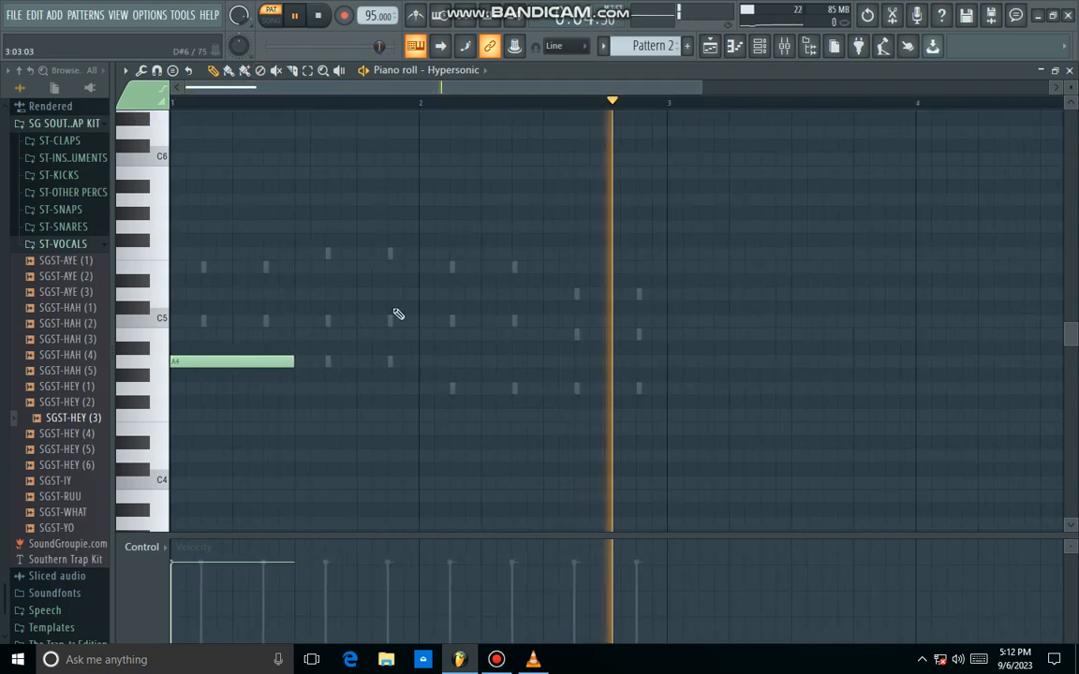
click(176, 320)
click(180, 267)
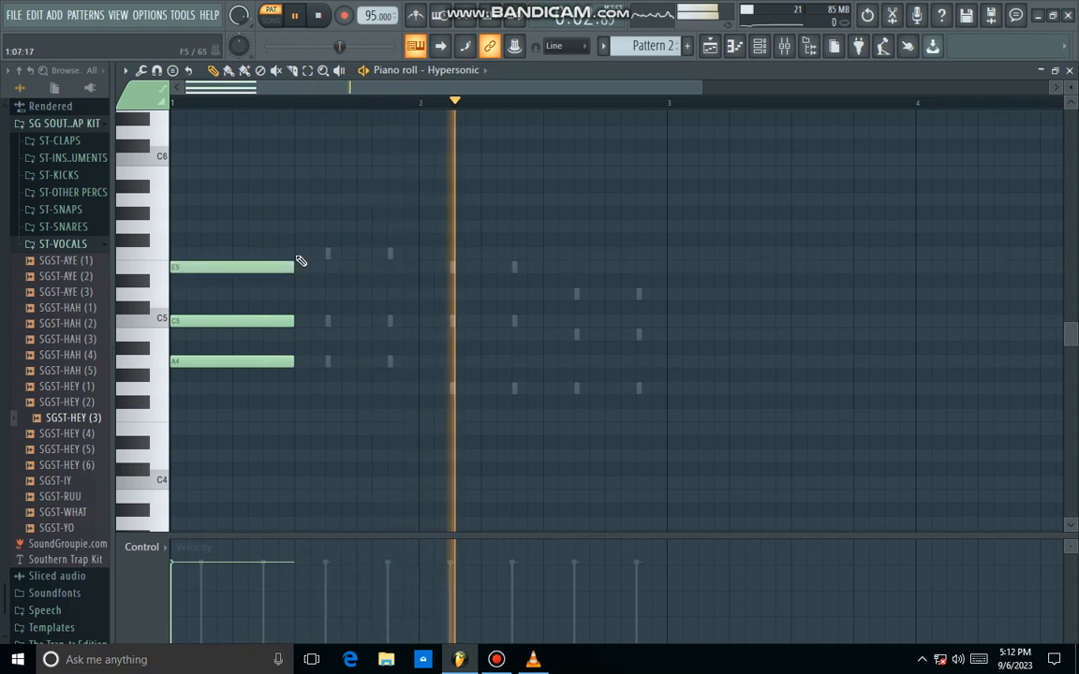
- Add a half-bar chord of F5, C5 and A4 in the second half of bar 1
click(297, 254)
drag(298, 320, 419, 320)
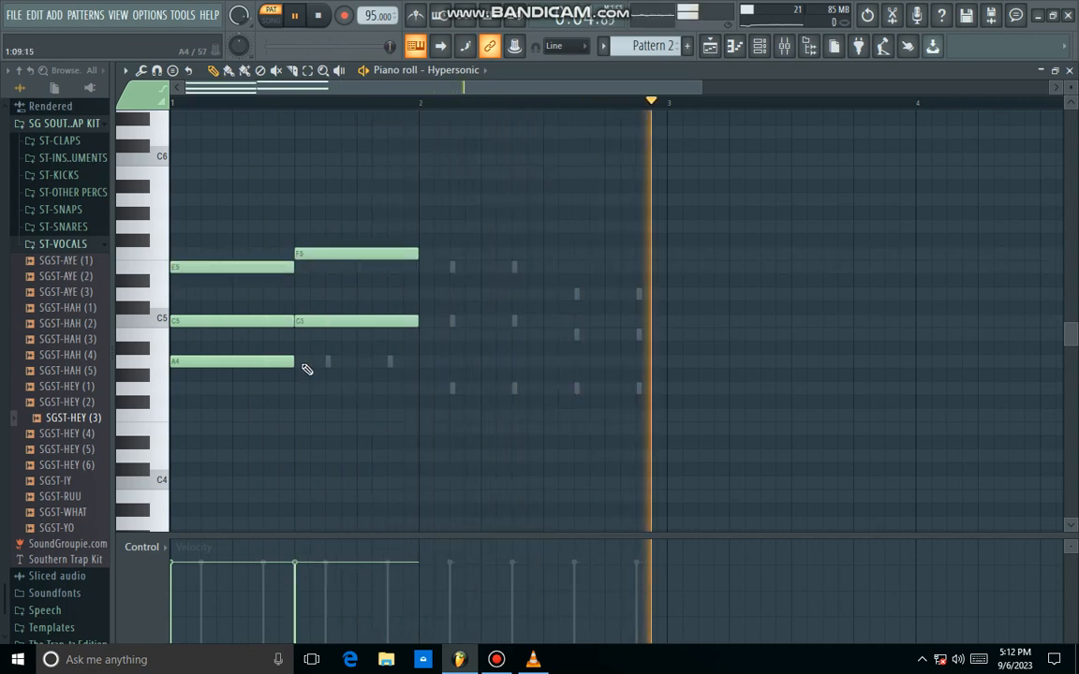
drag(298, 361, 419, 361)
- Fill bar 2 with two half-bar chords: E5, C5 and G4, followed by D5, B4 and G4
click(423, 268)
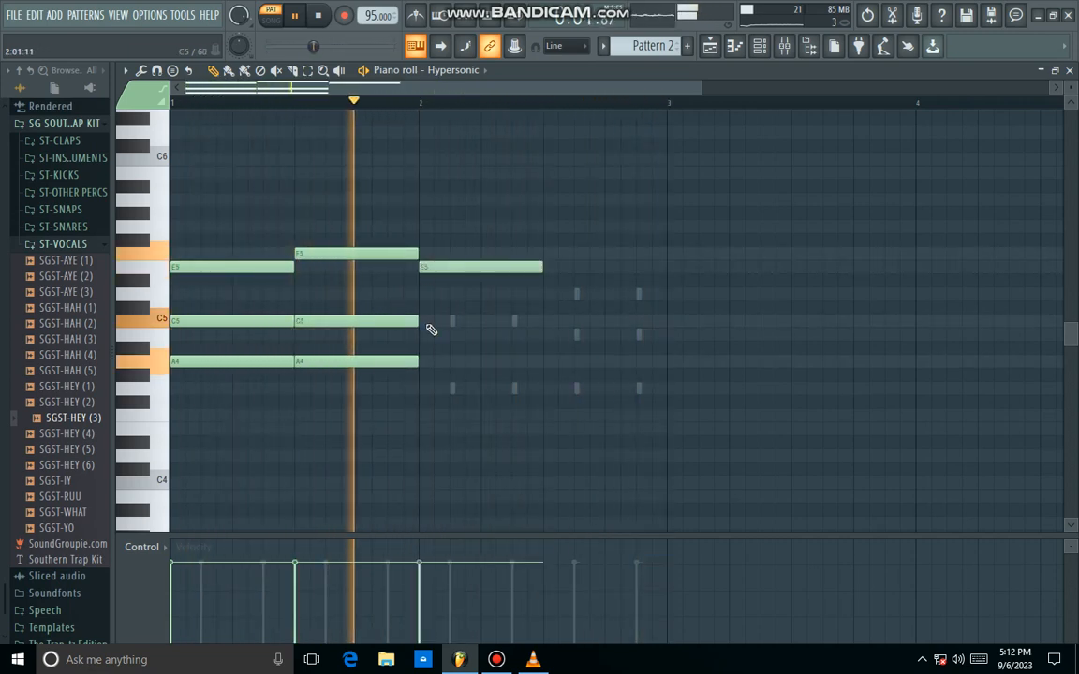
click(426, 320)
click(420, 387)
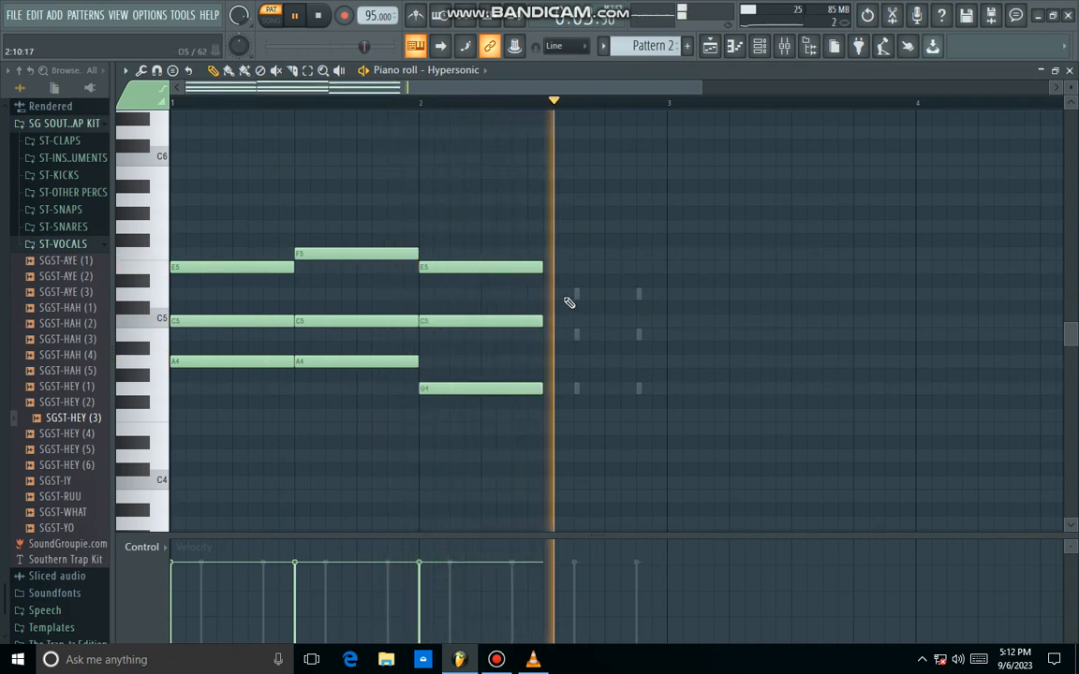
click(548, 294)
click(548, 334)
click(548, 387)
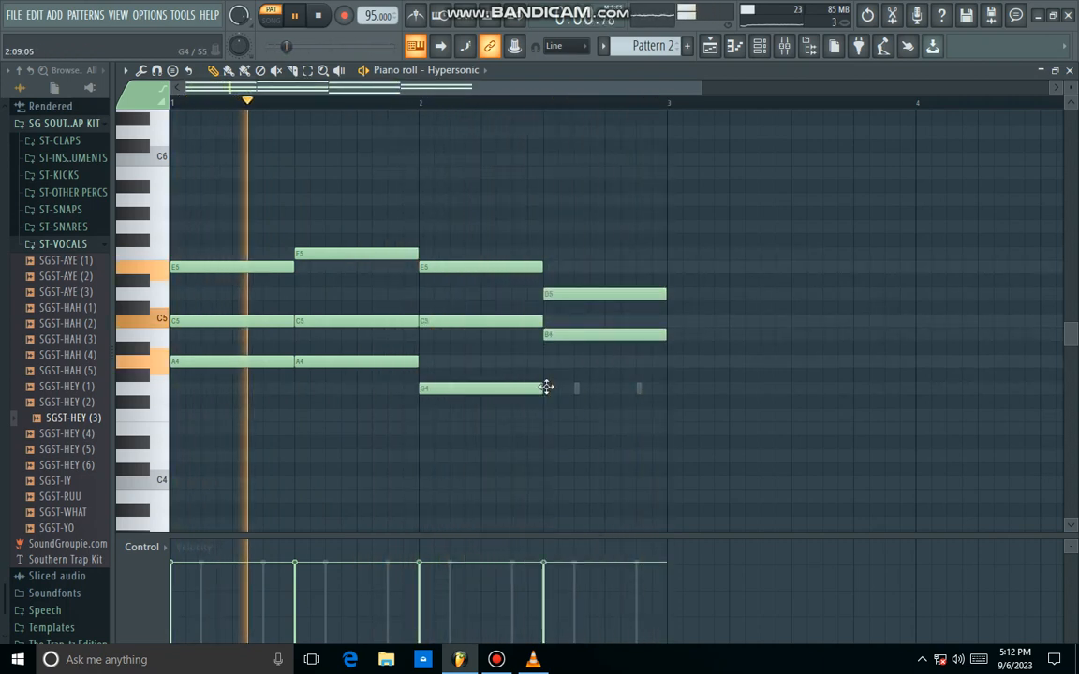
- Place 909 Kick hits on steps 1, 4, 9, 12, 17, 20, 25 and 28, and Bracke Snare hits on steps 7, 15, 23 and 31
click(759, 47)
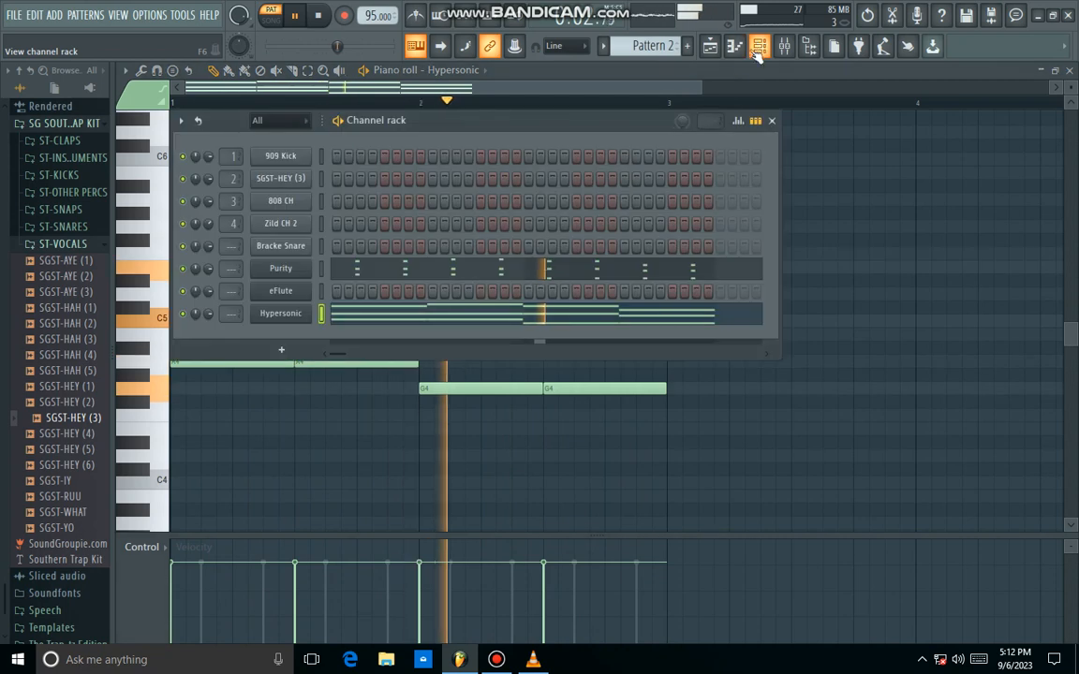
click(371, 157)
click(432, 156)
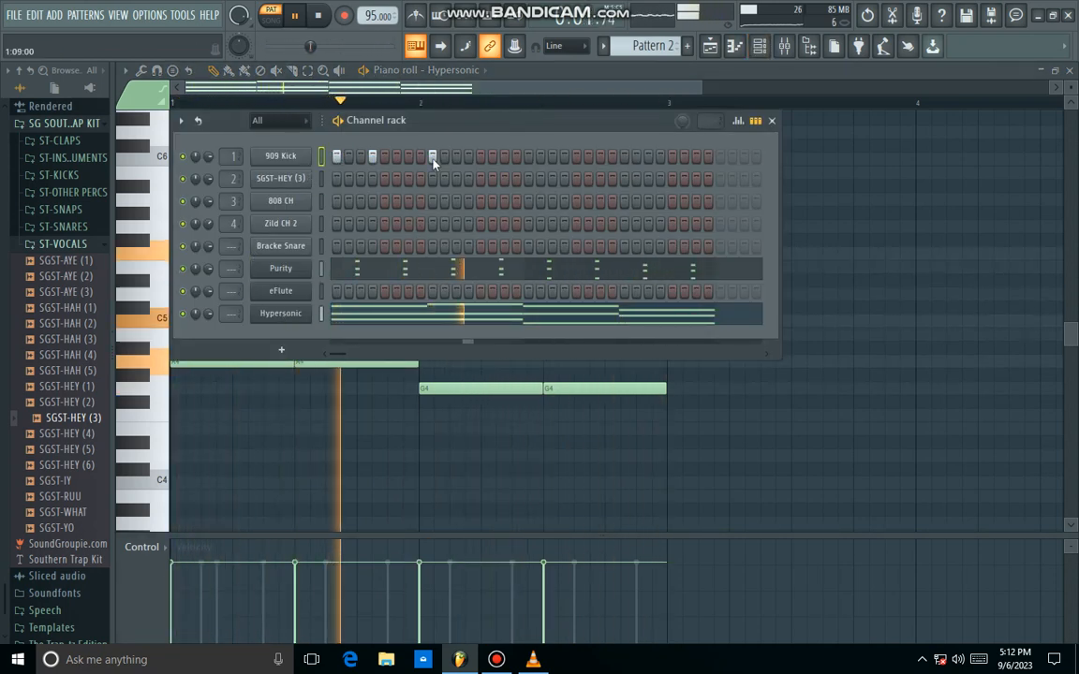
click(468, 156)
click(528, 157)
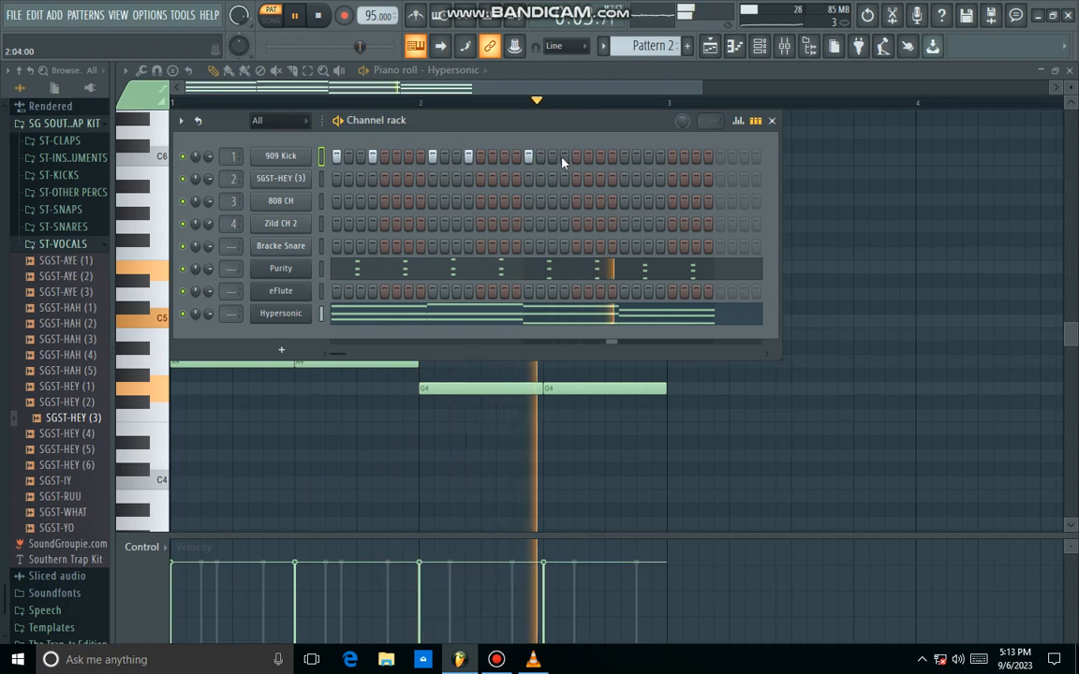
click(563, 156)
click(624, 156)
click(659, 156)
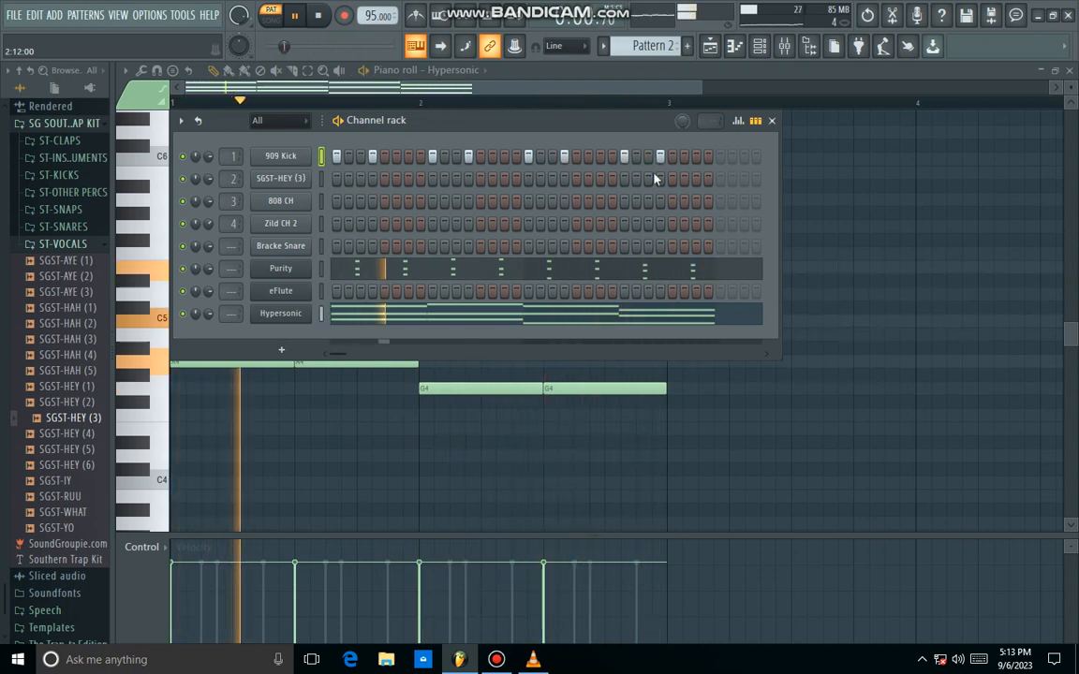
click(409, 248)
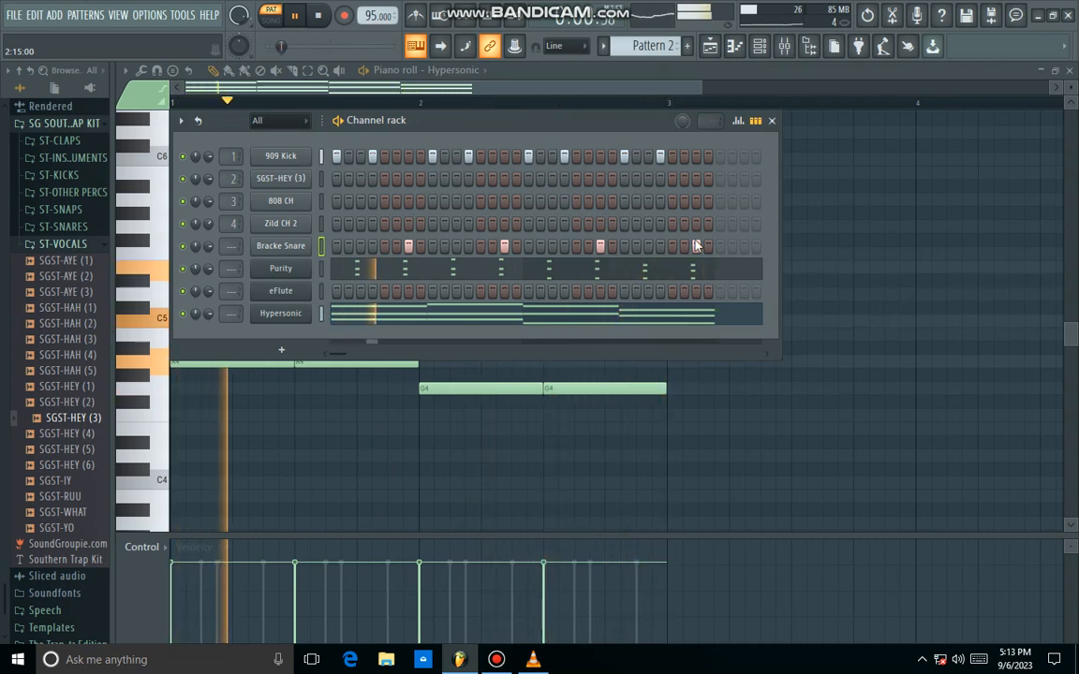
- Program Zild CH 2 on steps 1, 4, 7, 9, 12, 15, 17, 20, 23, 25, 28 and 31, and 808 CH matching the kick
click(337, 223)
click(371, 223)
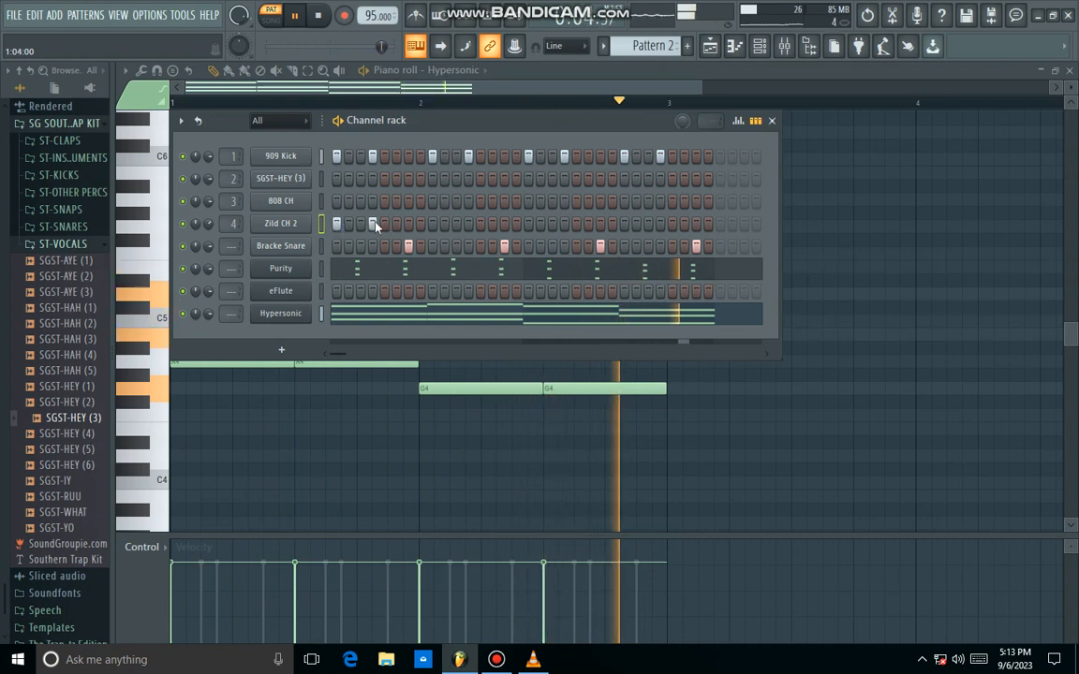
click(408, 223)
click(432, 223)
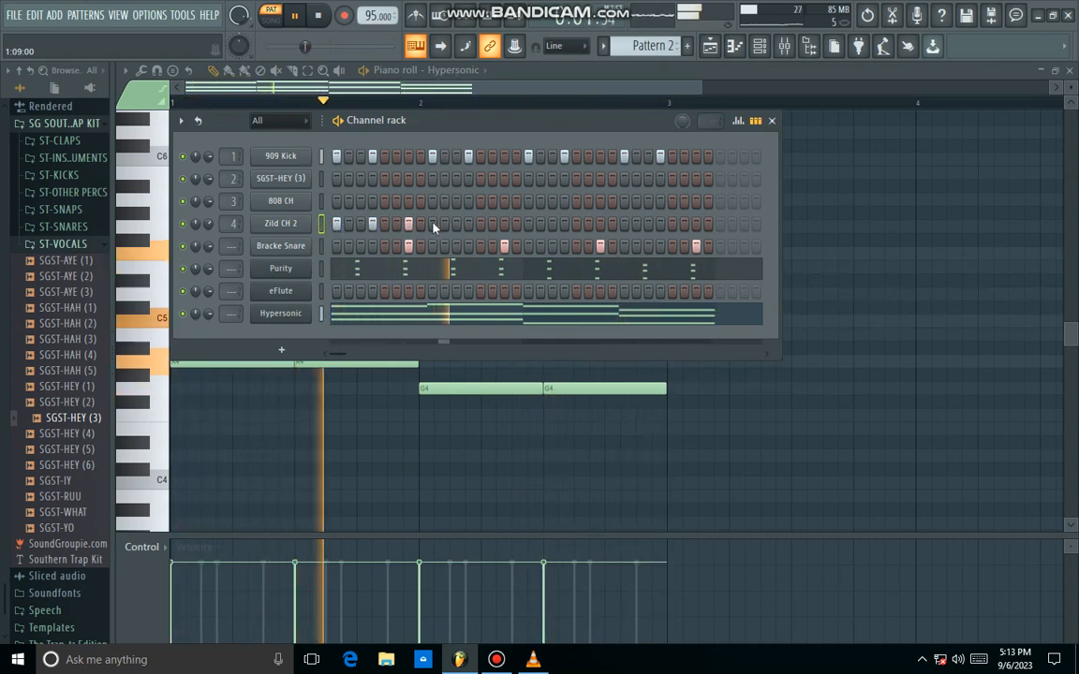
click(468, 223)
click(504, 222)
click(529, 223)
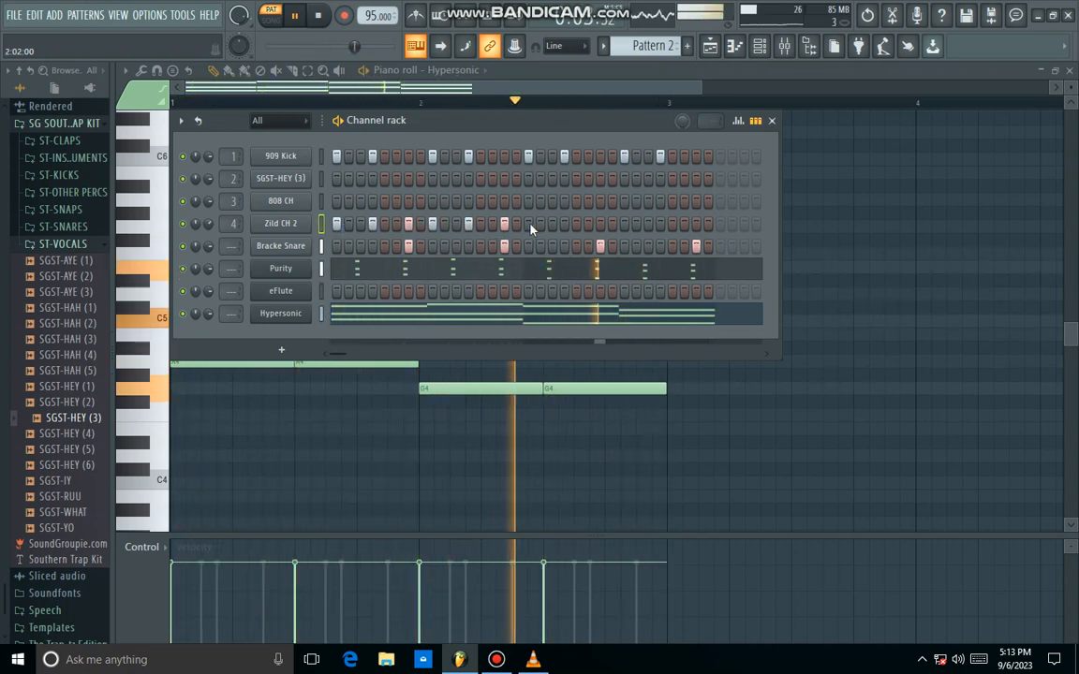
click(564, 223)
click(600, 224)
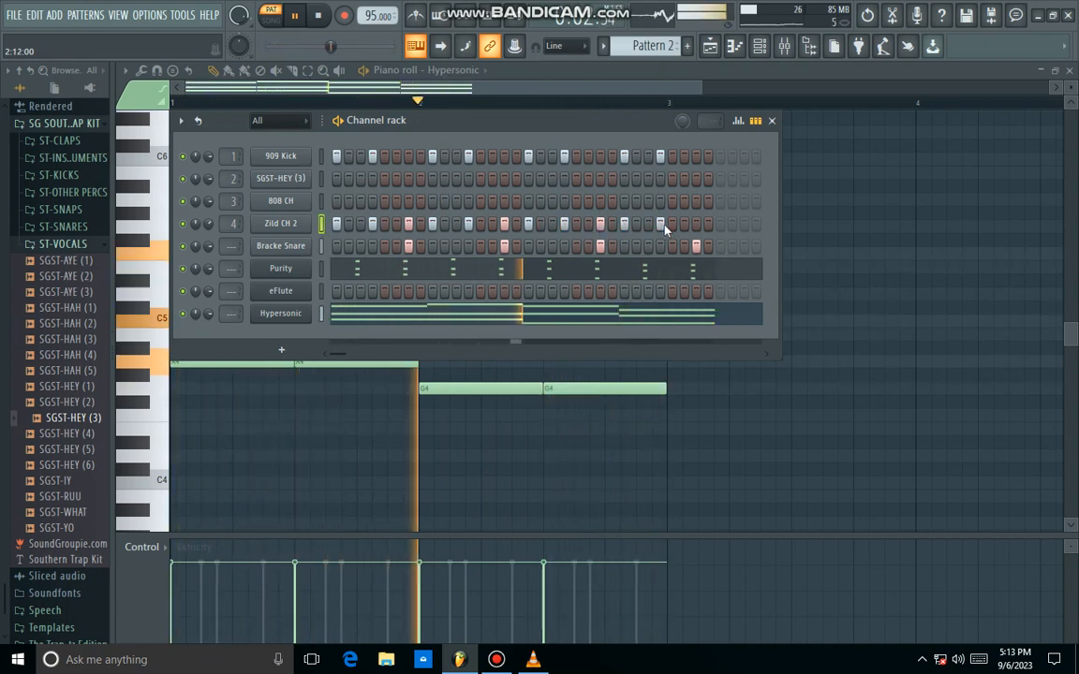
click(699, 223)
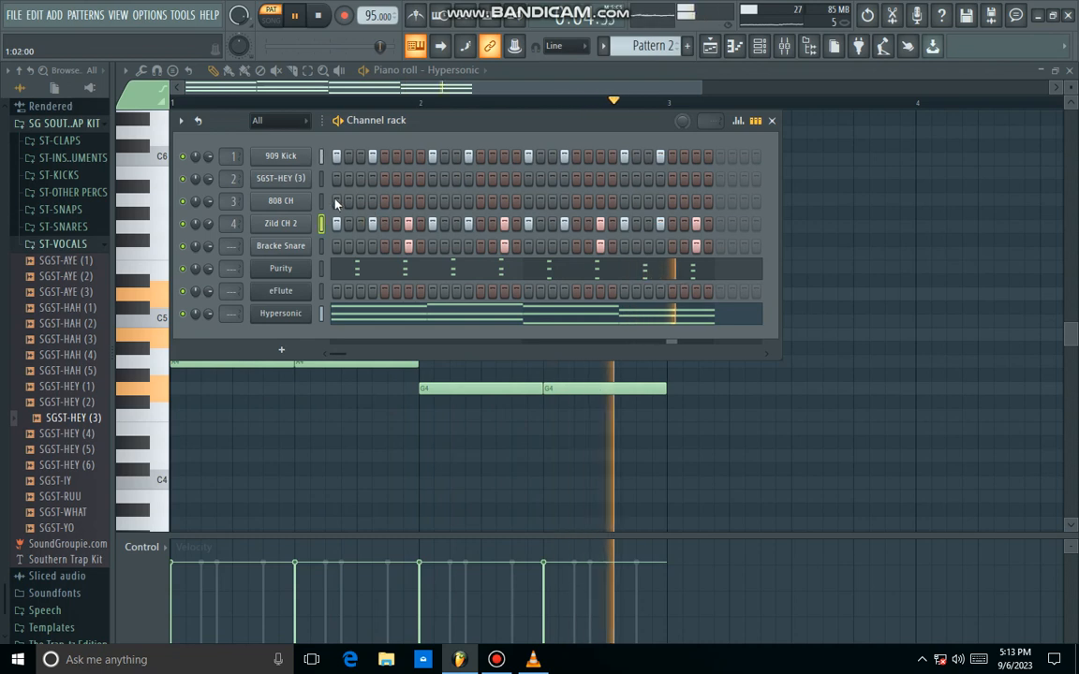
click(372, 201)
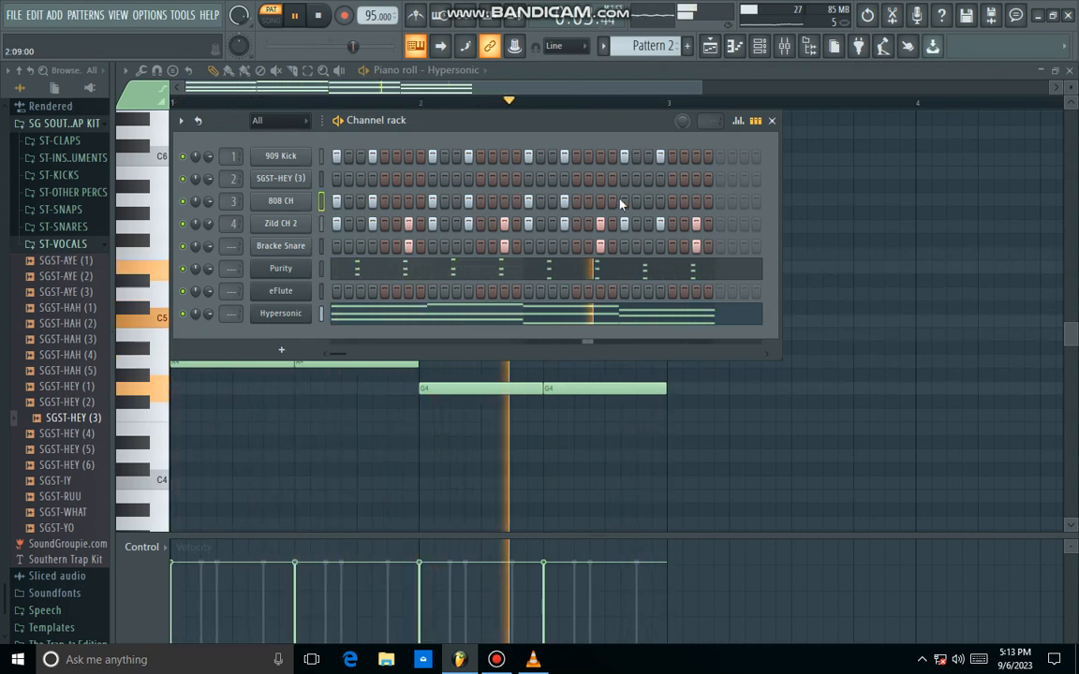
- Open the eFlute channel's piano roll and draw A4 notes two steps long on steps 1 and 4 of bar 1
right_click(296, 292)
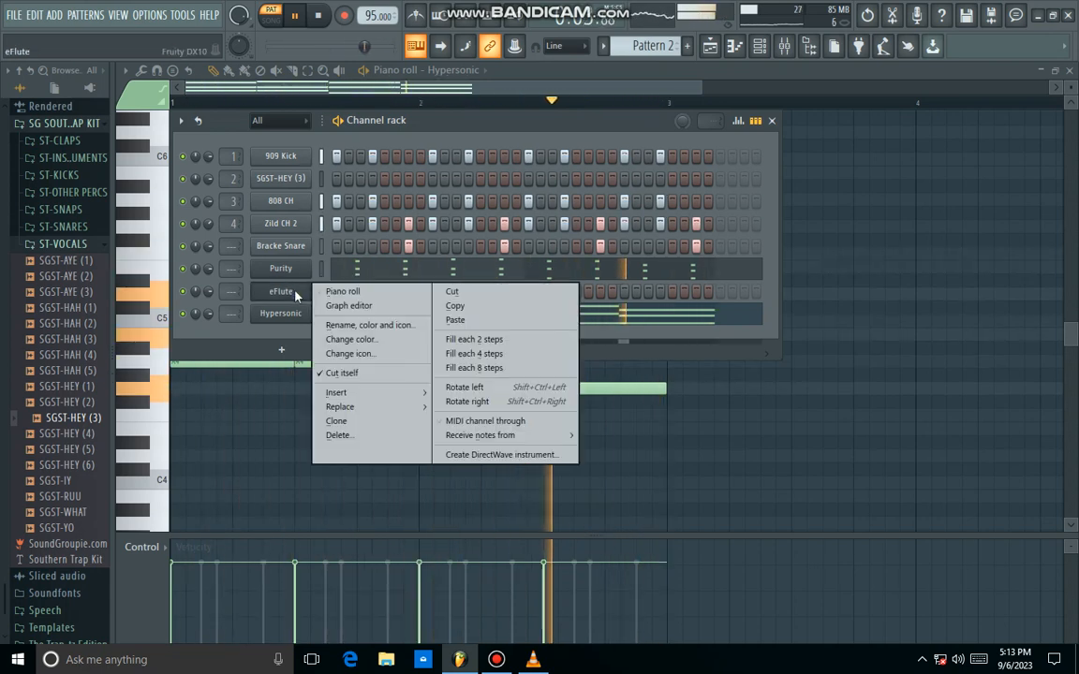
click(358, 293)
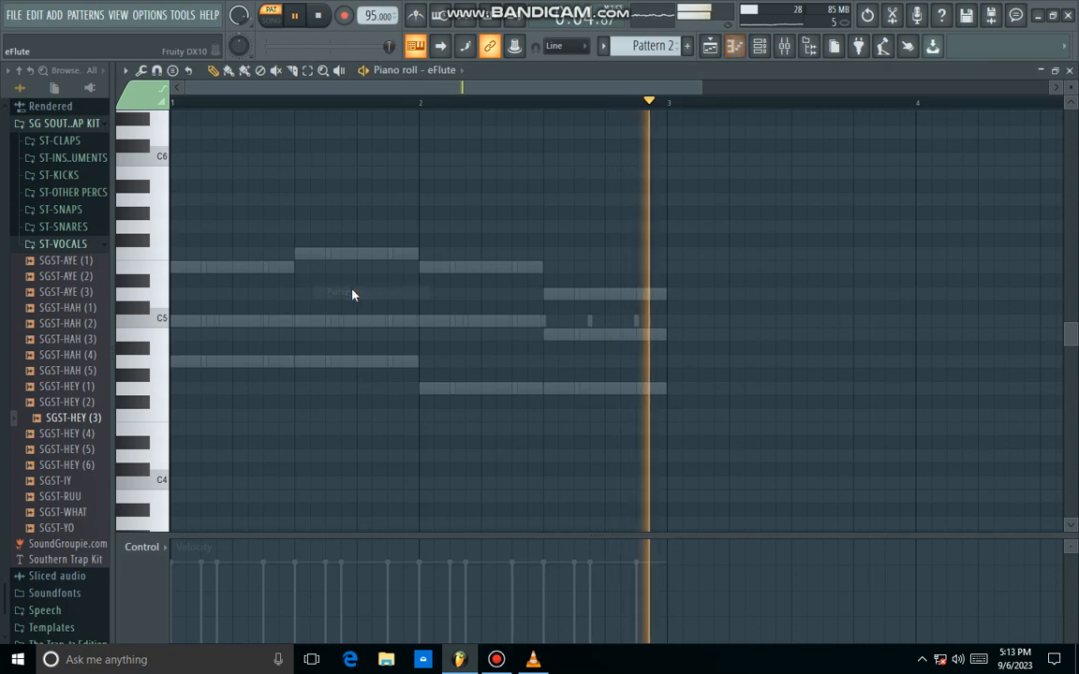
click(175, 364)
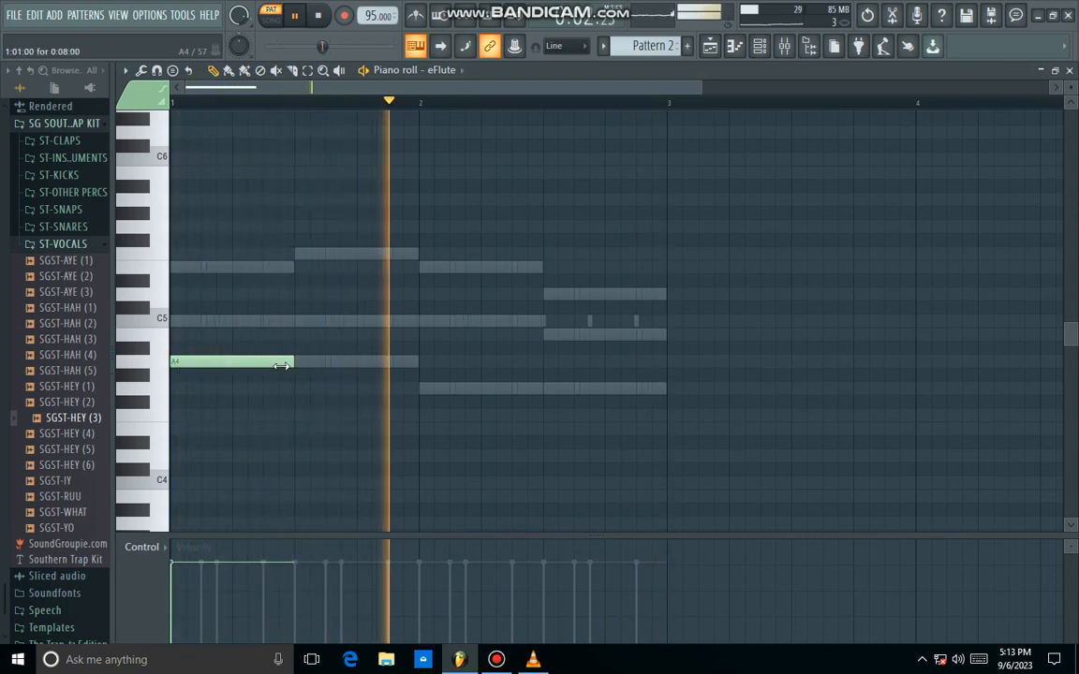
drag(281, 365, 199, 367)
click(224, 363)
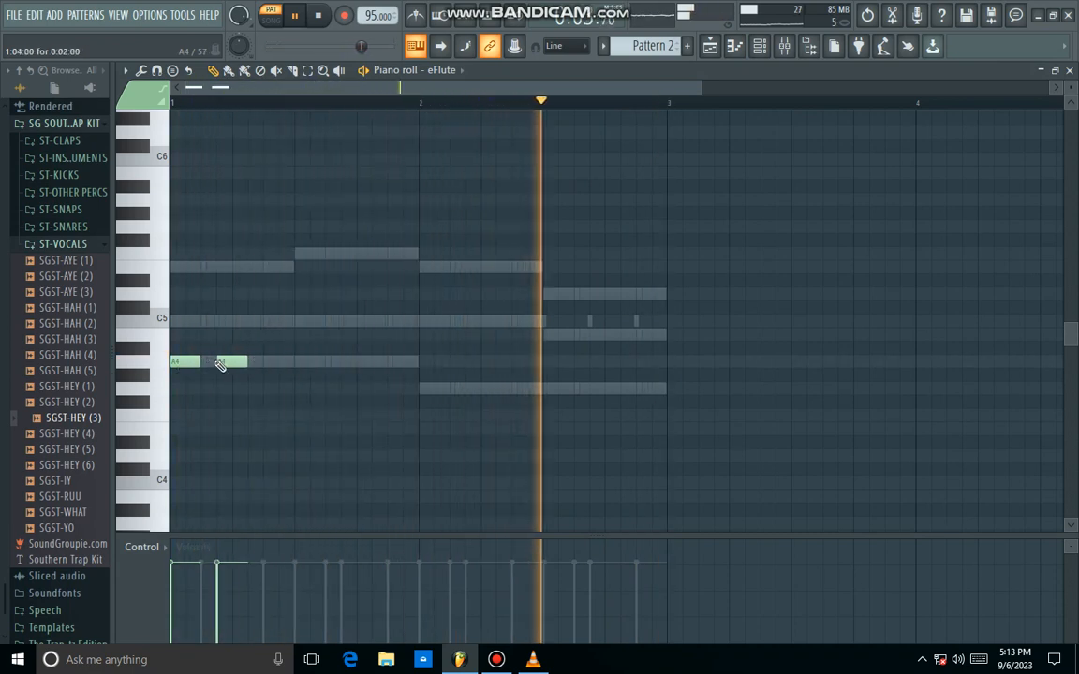
- Add eFlute note pairs: C5 on bar 1 steps 9 and 12, G4 on bar 2 steps 1 and 4, B4 on steps 9 and 12
click(303, 321)
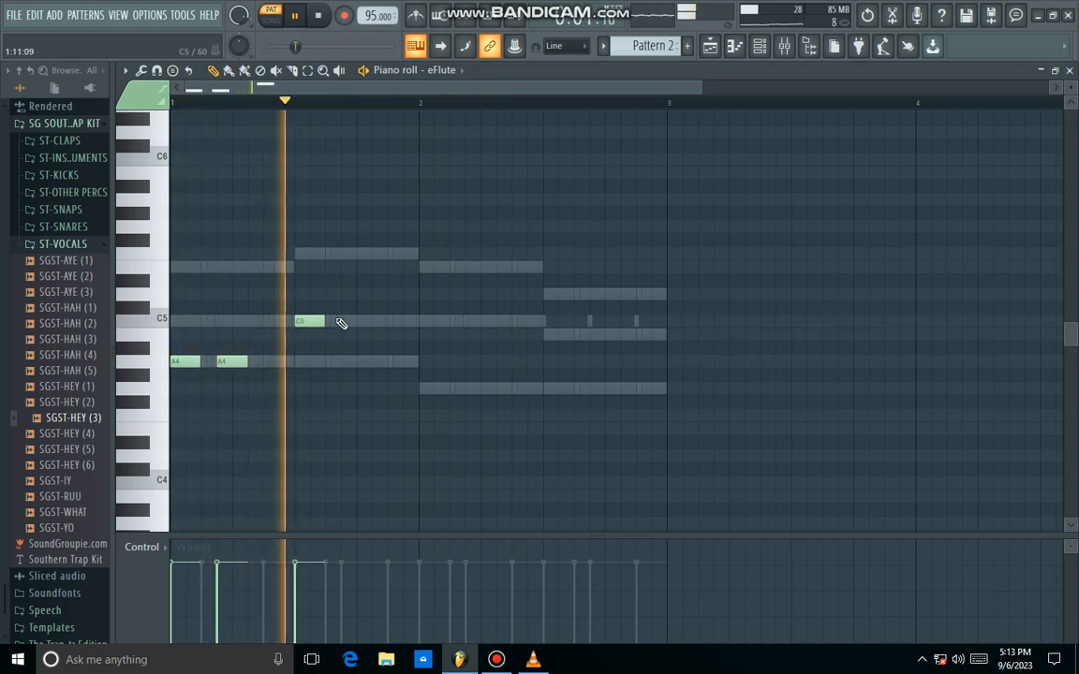
click(344, 322)
click(424, 387)
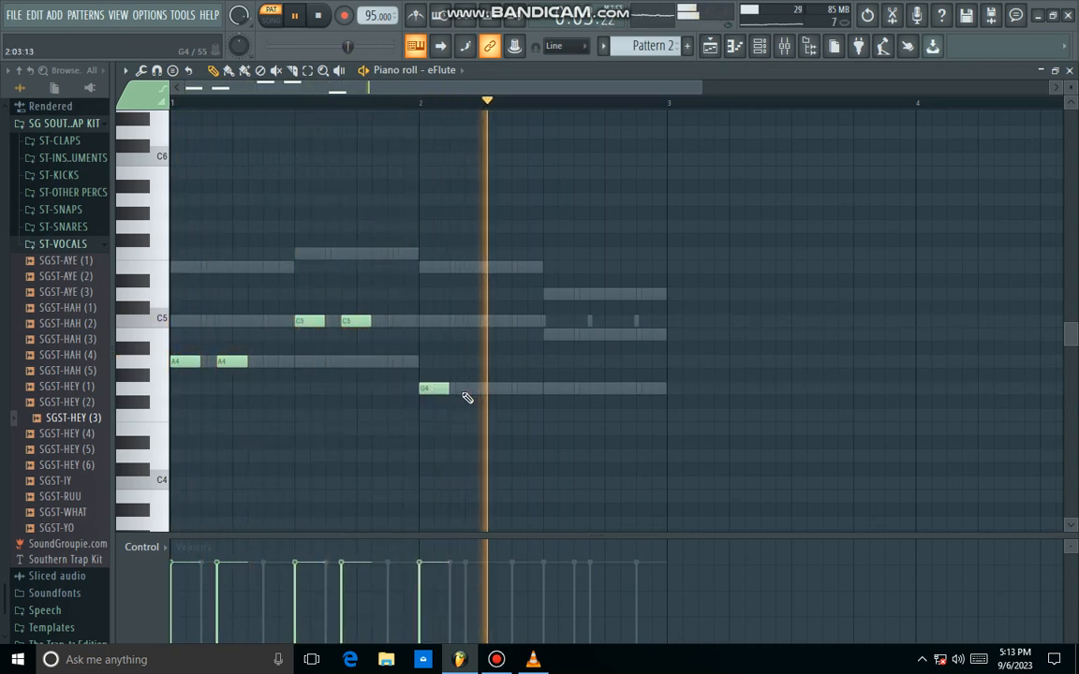
click(470, 388)
click(551, 334)
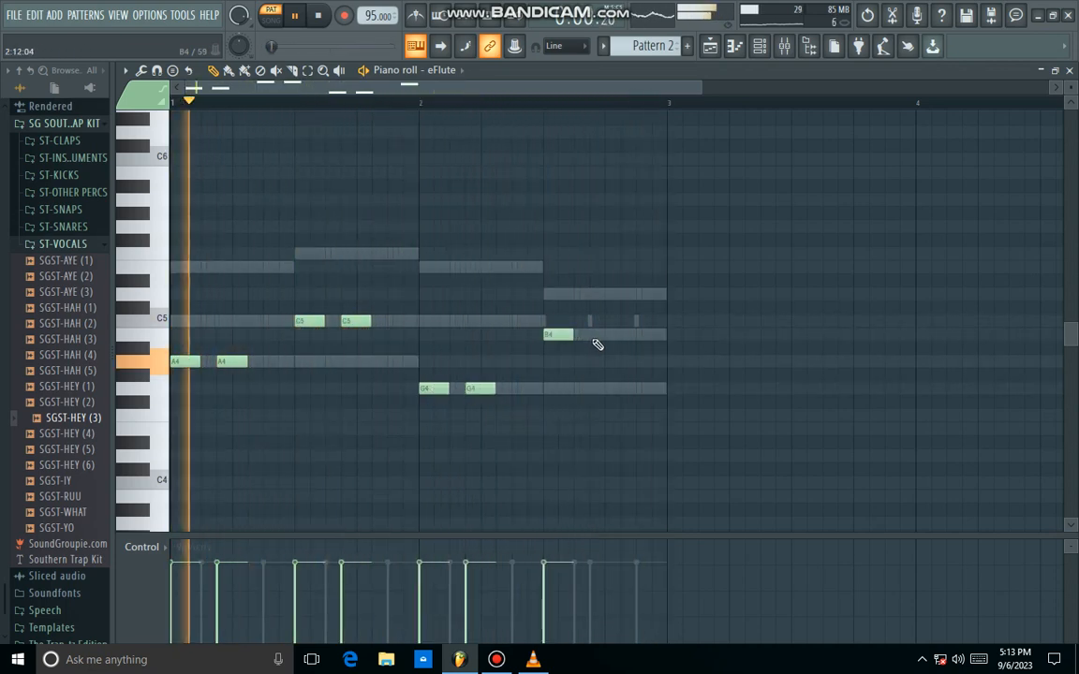
click(596, 334)
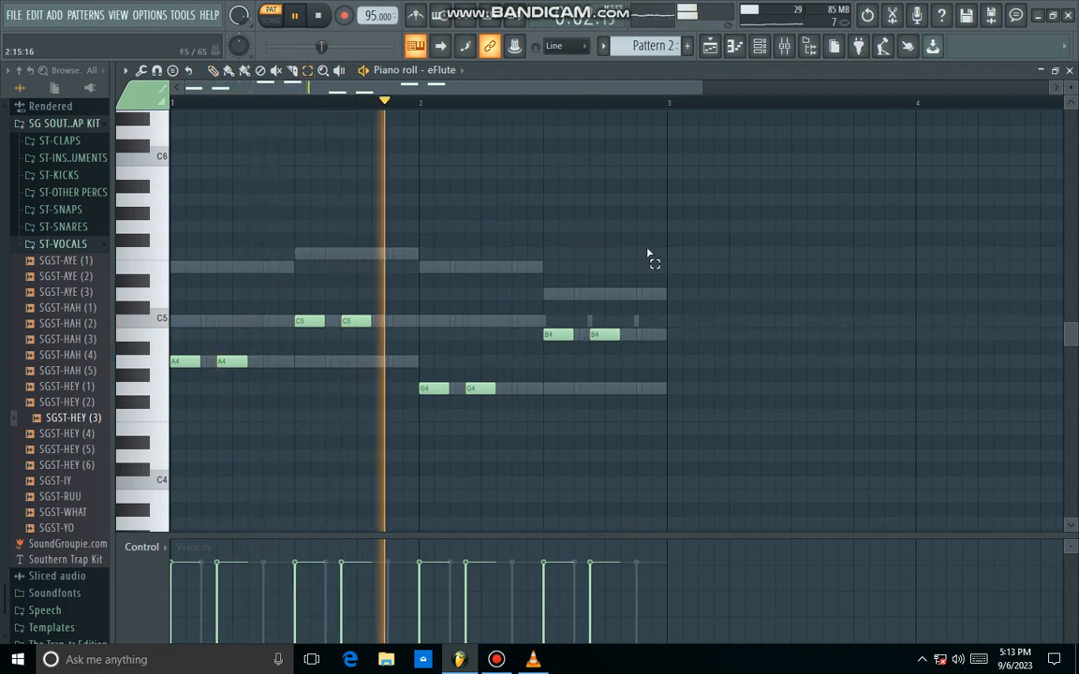
- Select all the eFlute notes and transpose them down one octave
drag(647, 254, 178, 496)
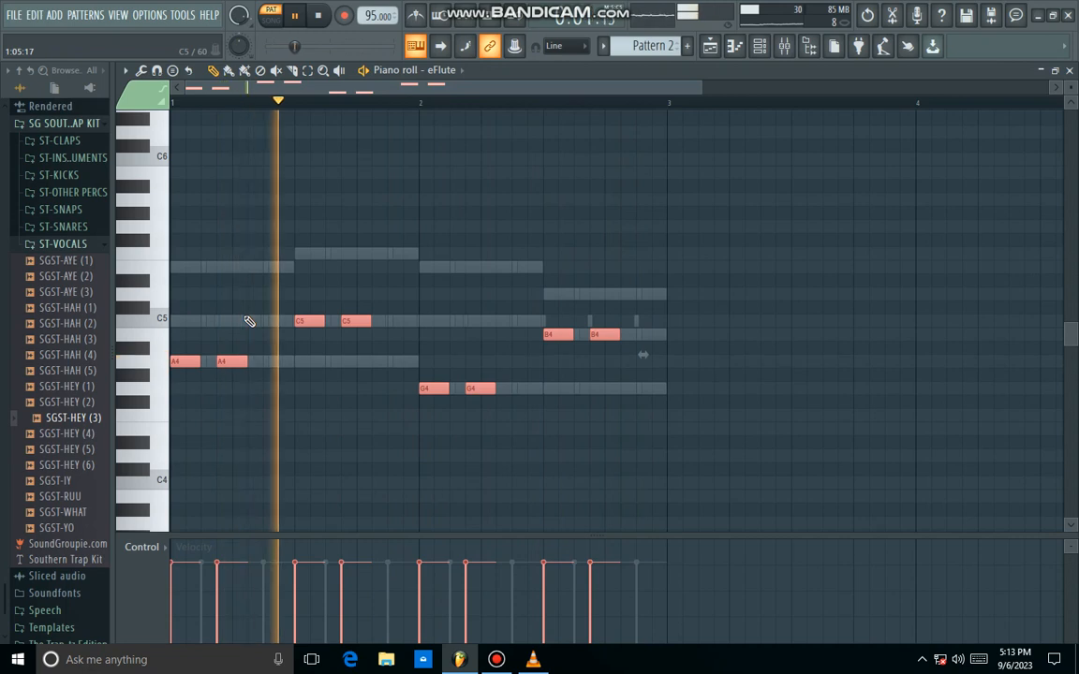
key(ctrl+Down)
- Adjust a loudness control of the Fruity Limiter on the mixer's Master track to 1.0 dB, then close the limiter and mixer
click(759, 47)
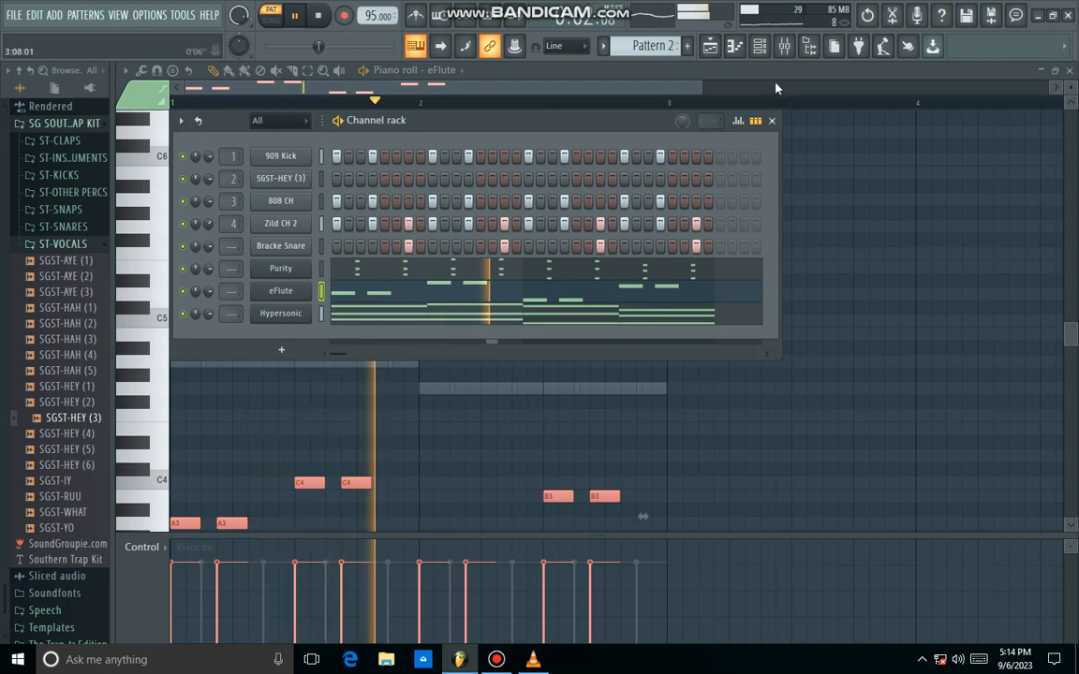
click(785, 47)
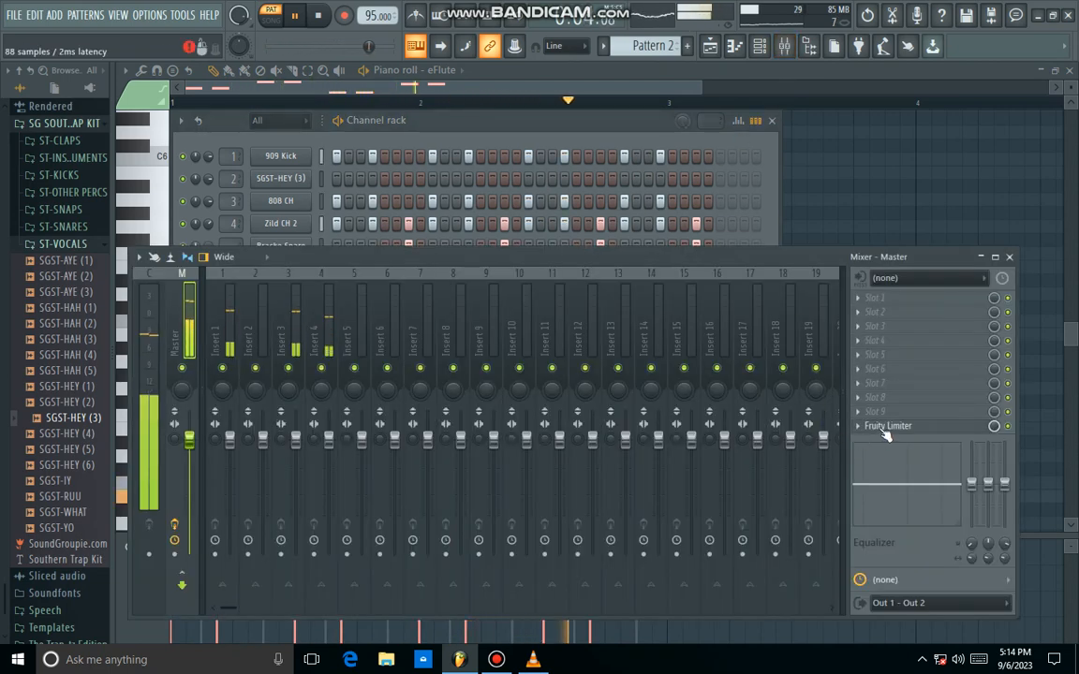
drag(727, 473, 674, 378)
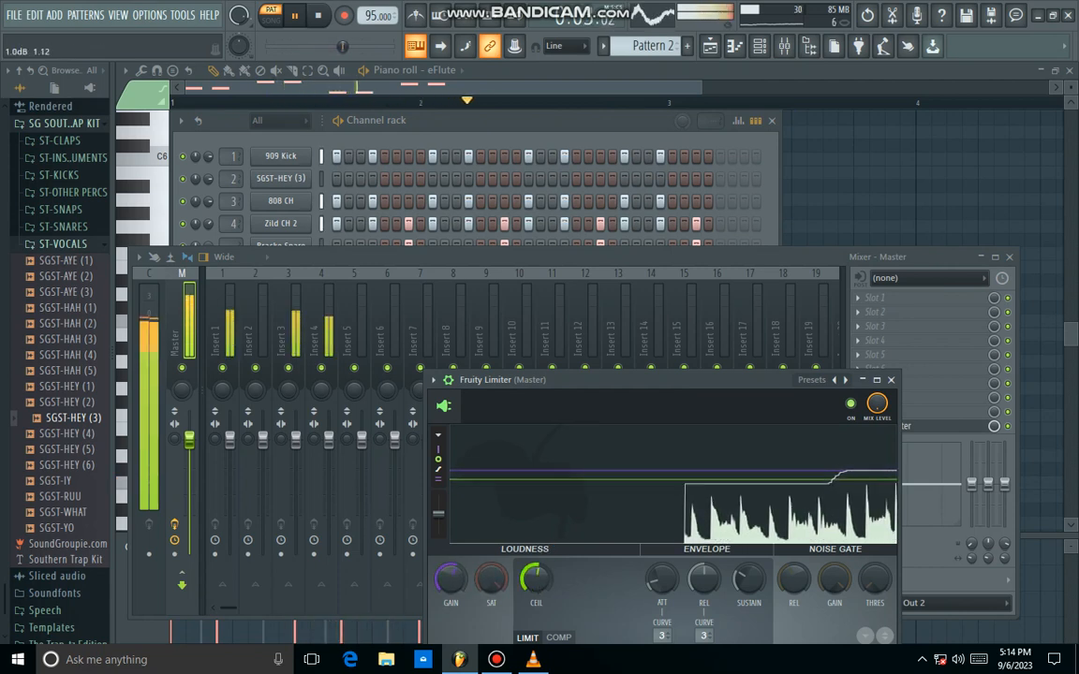
click(892, 380)
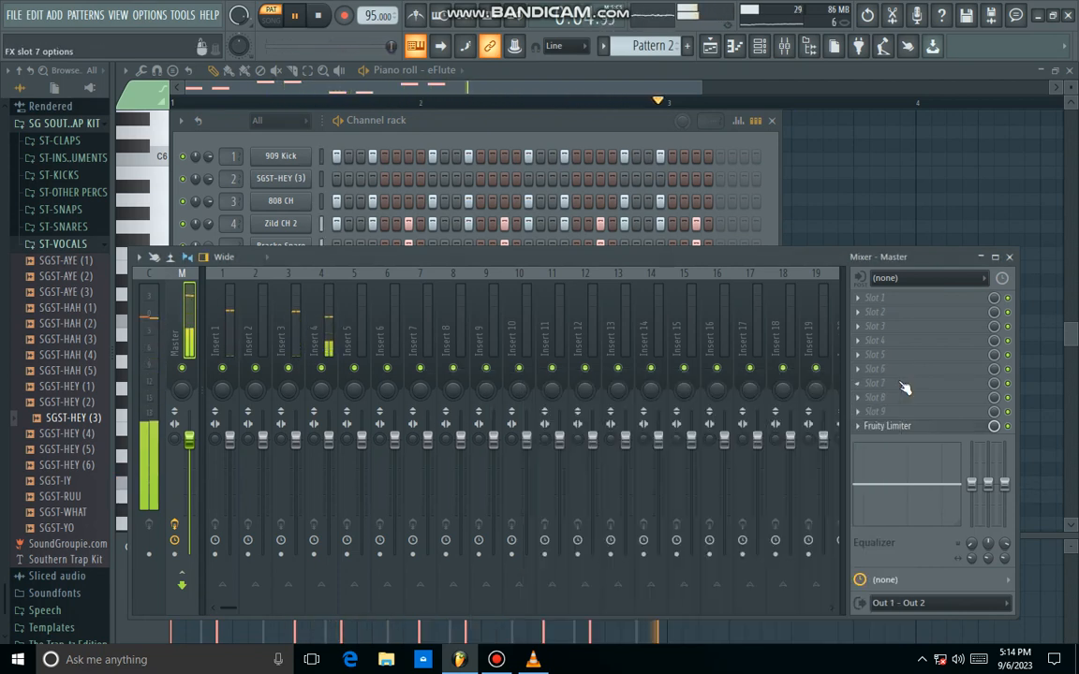
click(1009, 258)
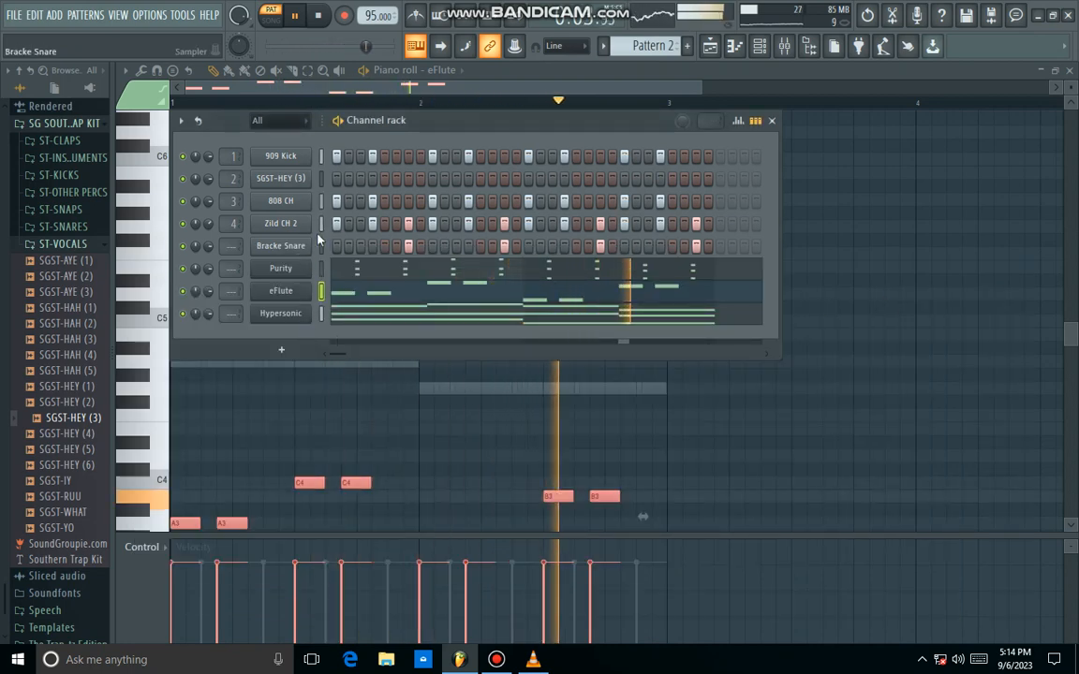
- Place SGST-HEY (3) vocal hits on steps 7, 15, 23, 30 and 31 in the channel rack
click(409, 178)
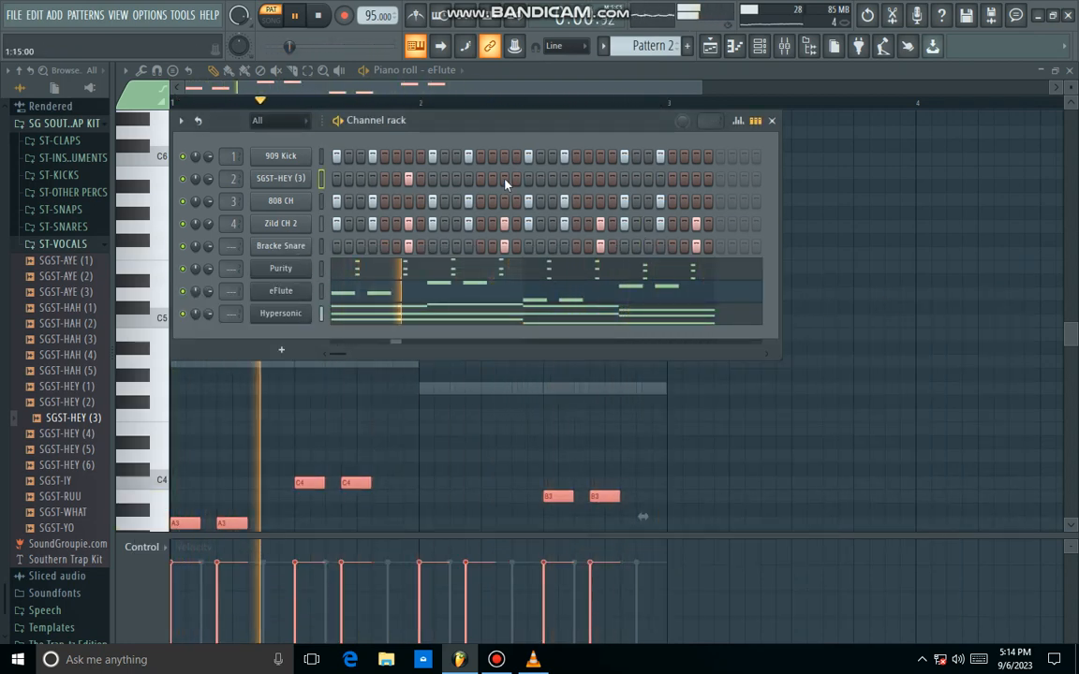
click(504, 178)
click(599, 178)
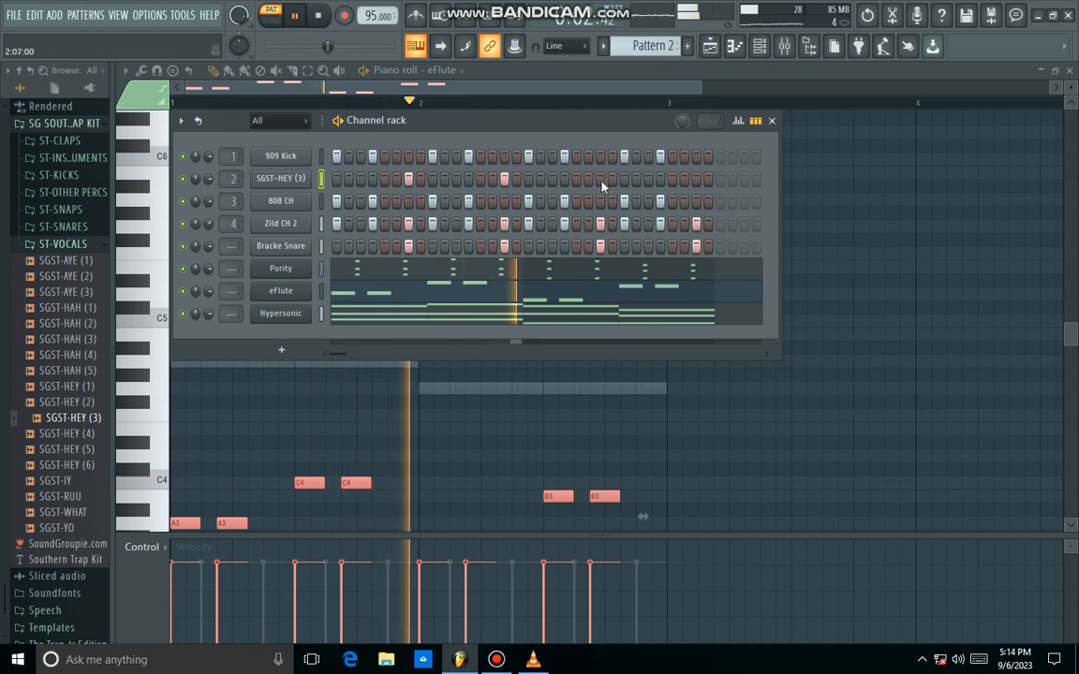
click(684, 179)
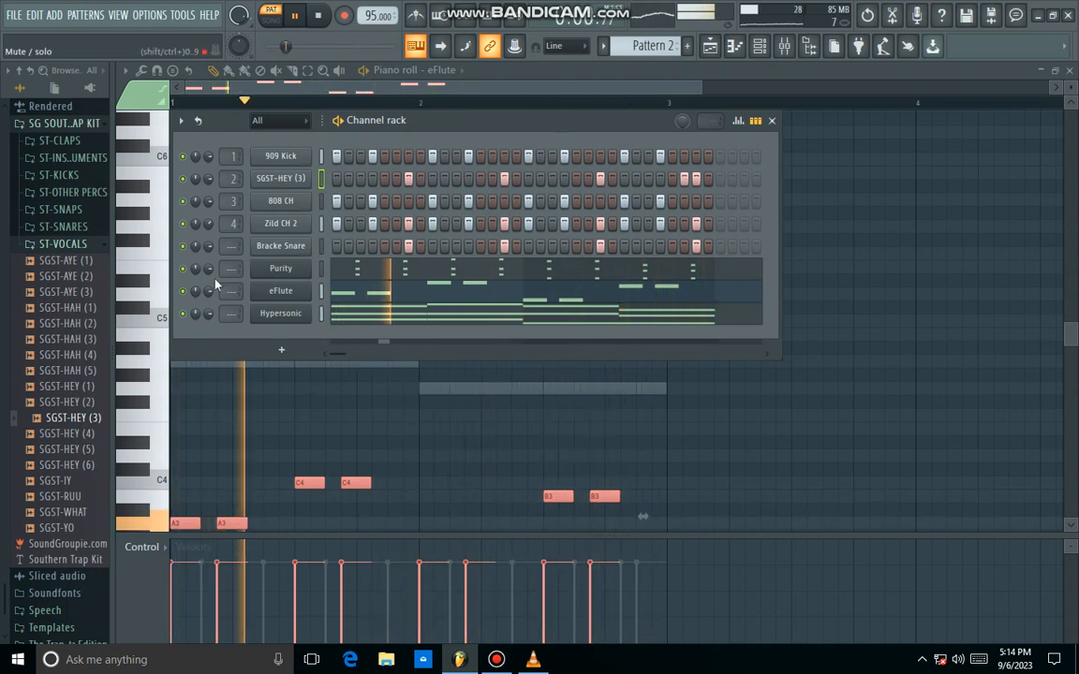
- Set the level of Hypersonic's Piano + Strings part to -0.5 dB, and check the eFlute synth's settings
click(279, 315)
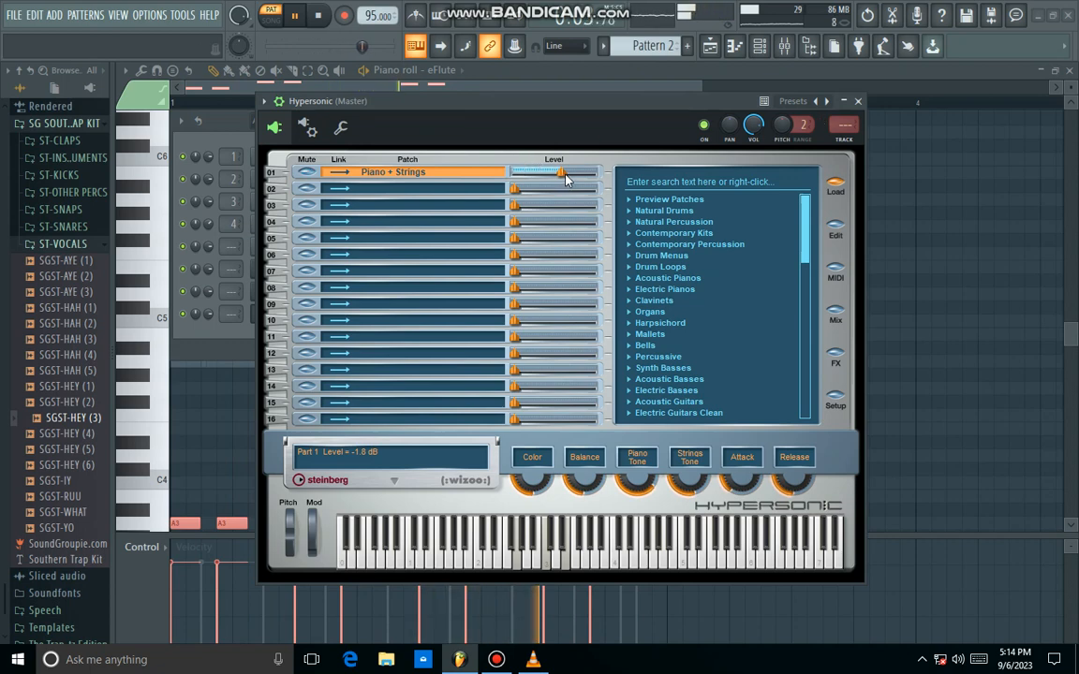
click(859, 101)
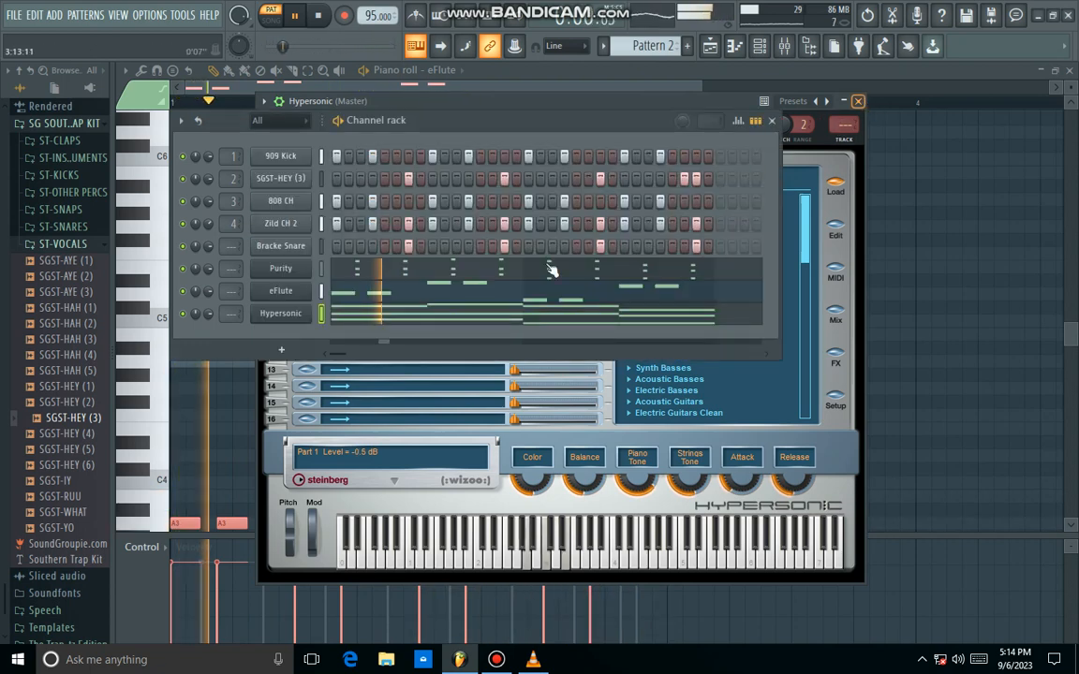
click(281, 291)
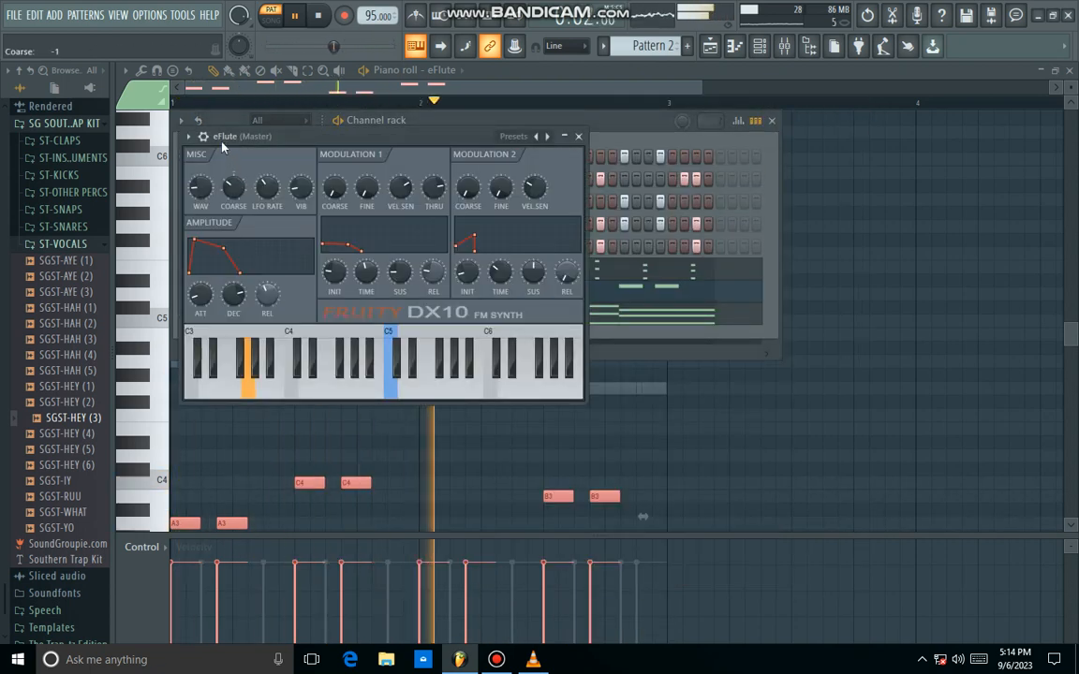
click(579, 136)
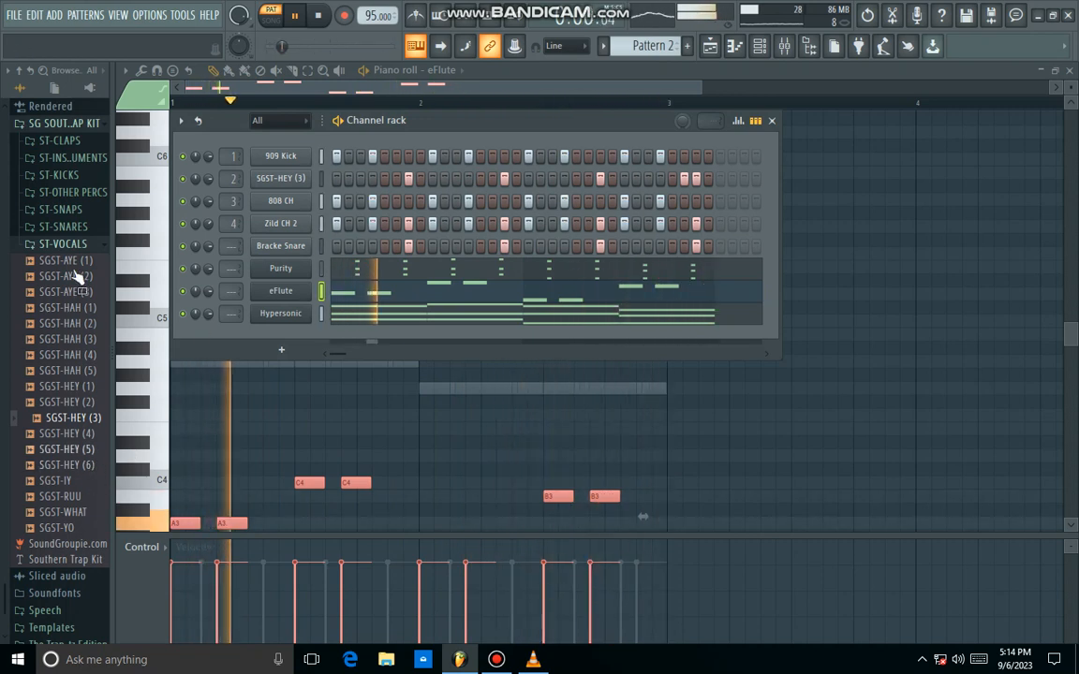
- Add the SGST-CRASH (1) sample from the ST-CRASHES folder as a new channel and place a hit on step 1
scroll(74, 314, up, 5)
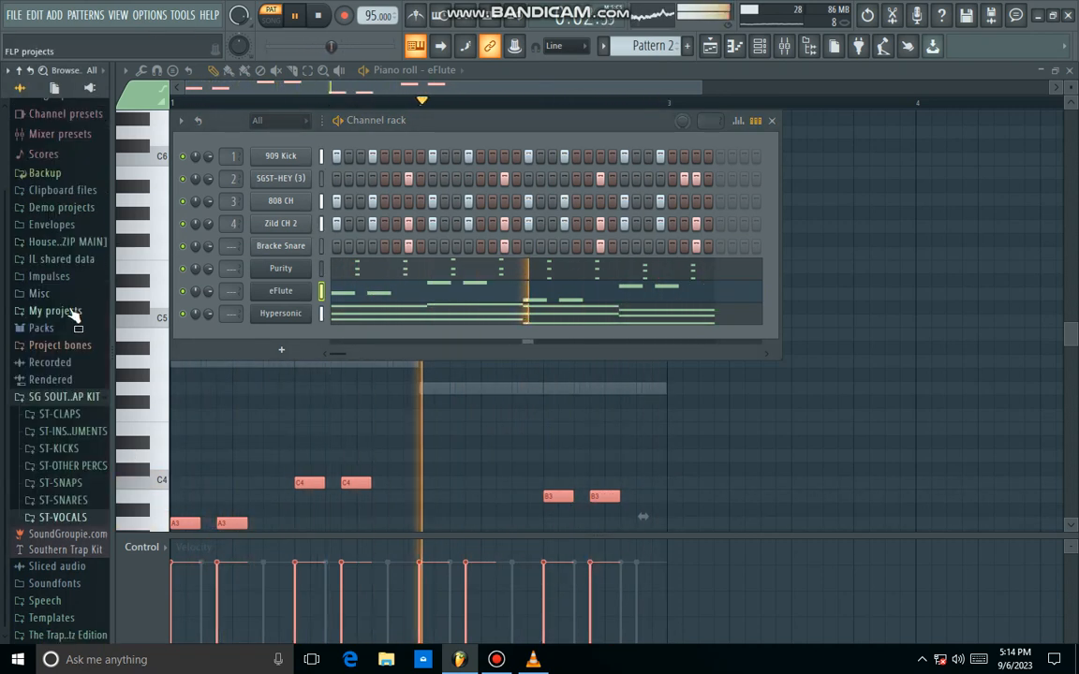
click(84, 467)
click(91, 363)
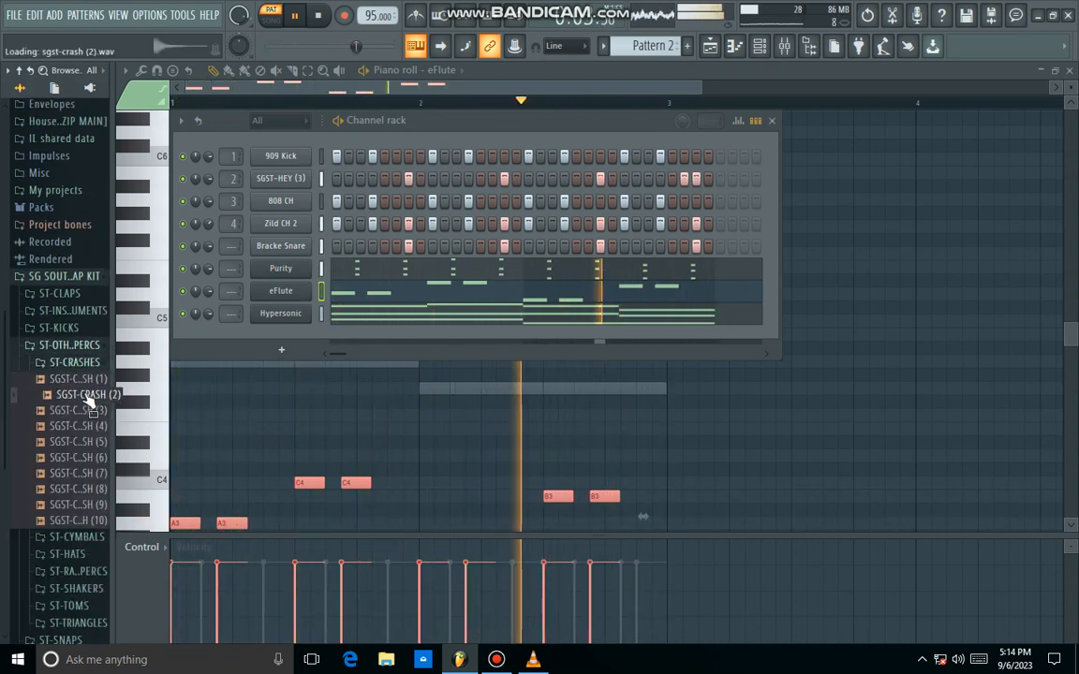
drag(84, 380, 305, 306)
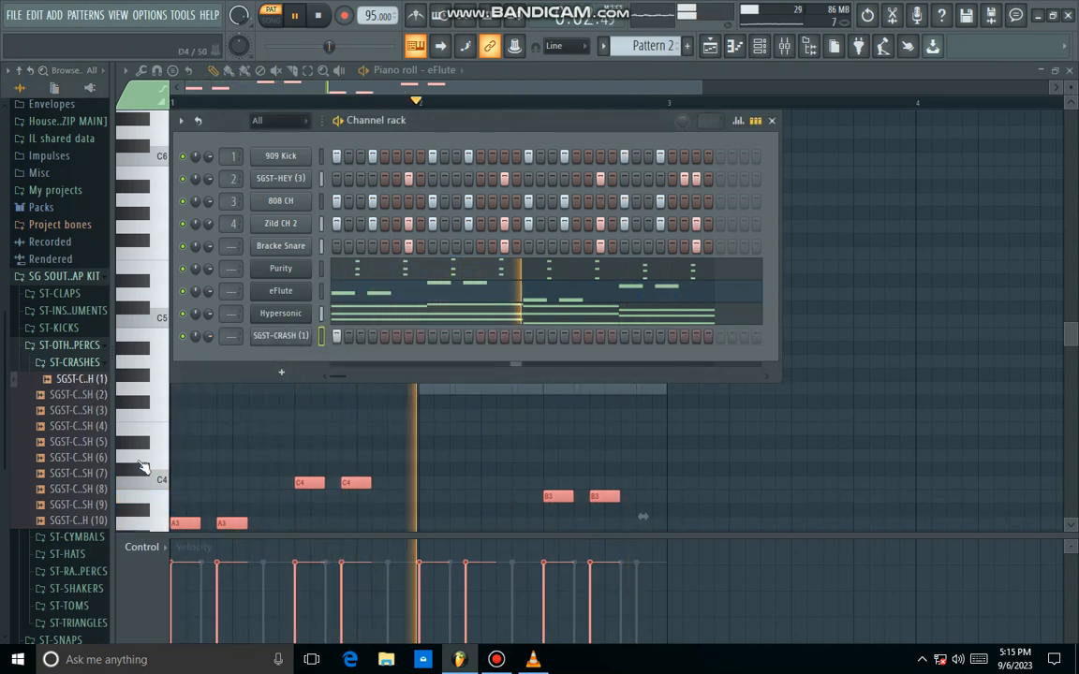
- Move the SGST-CRASH (1) channel's sample start past the leading silence, raise its silence trimming threshold, and close its settings
click(279, 337)
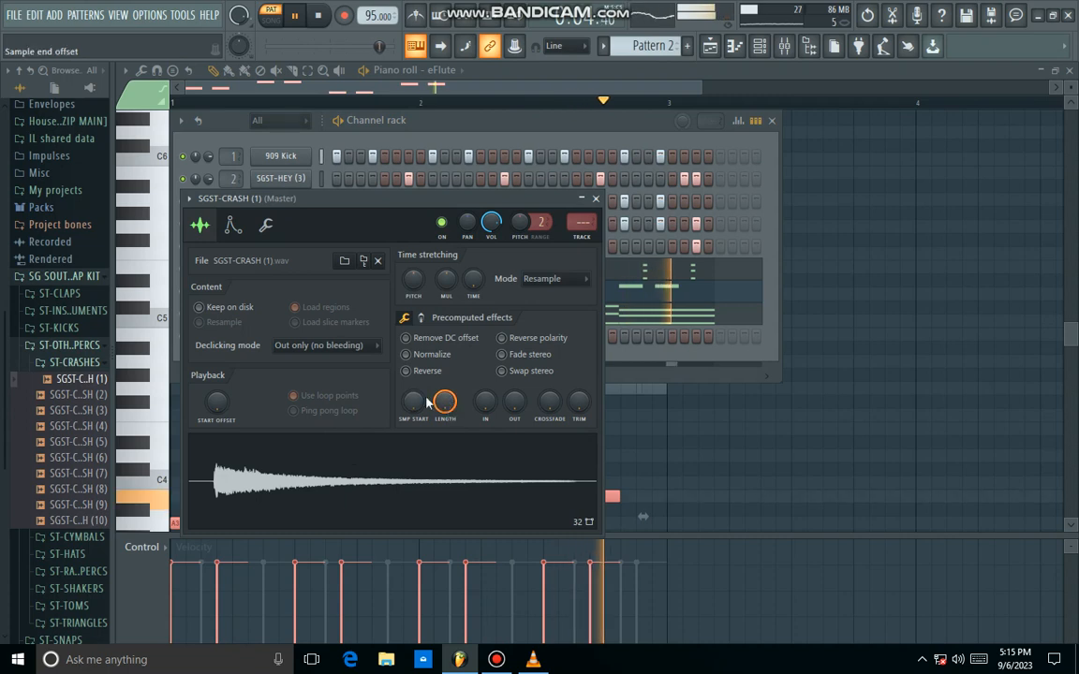
drag(428, 402, 428, 417)
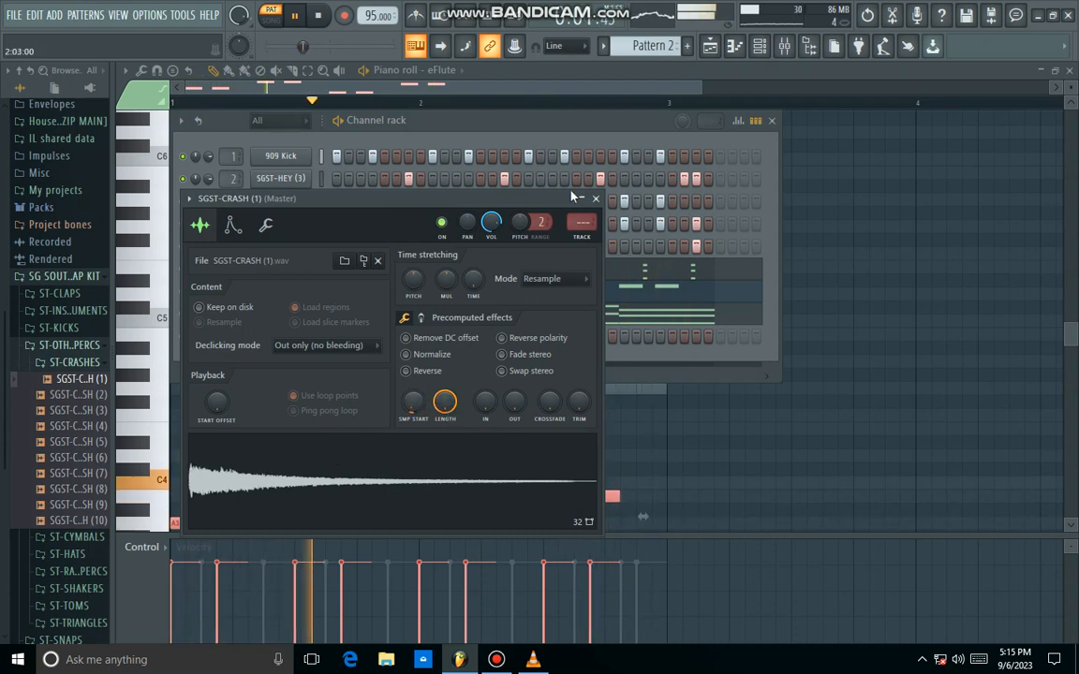
click(596, 202)
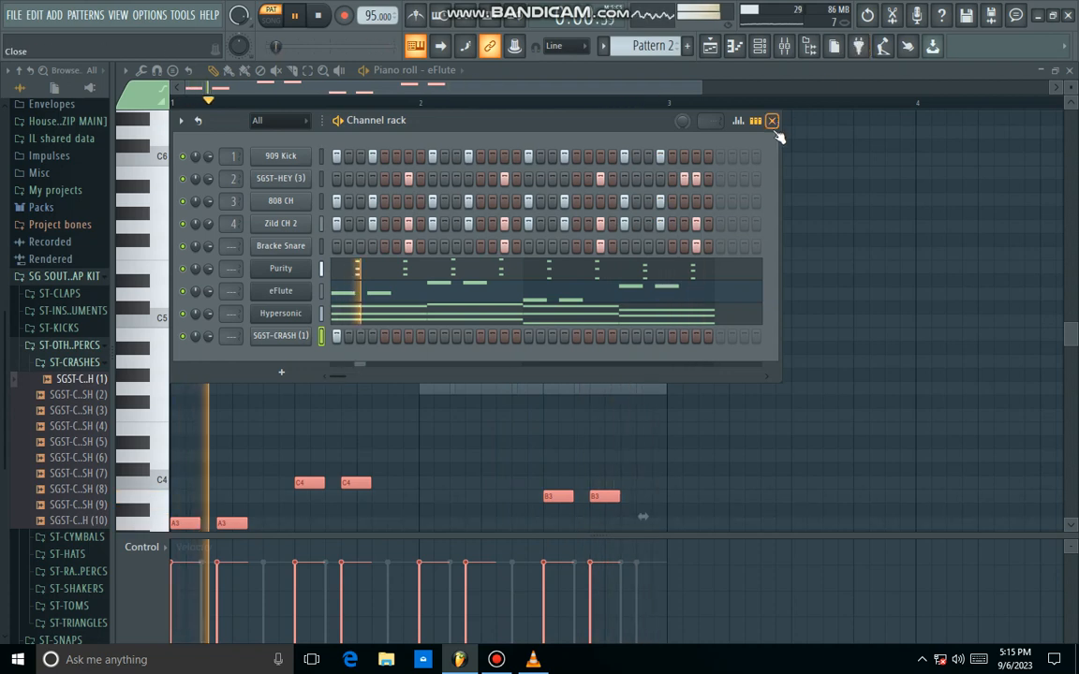
click(269, 337)
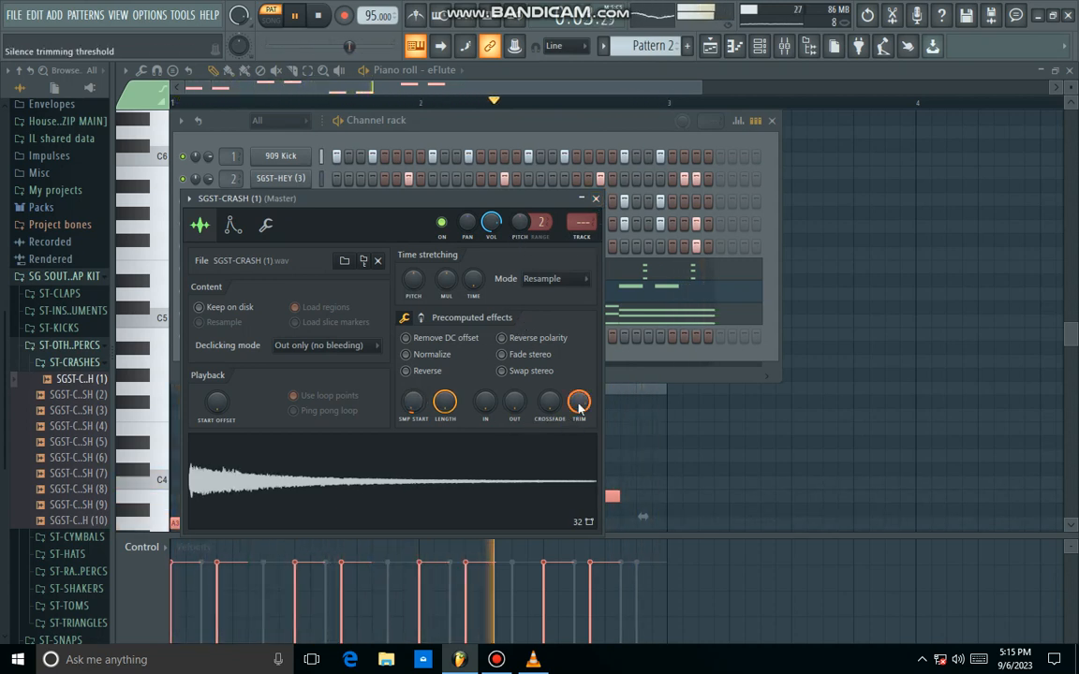
click(597, 199)
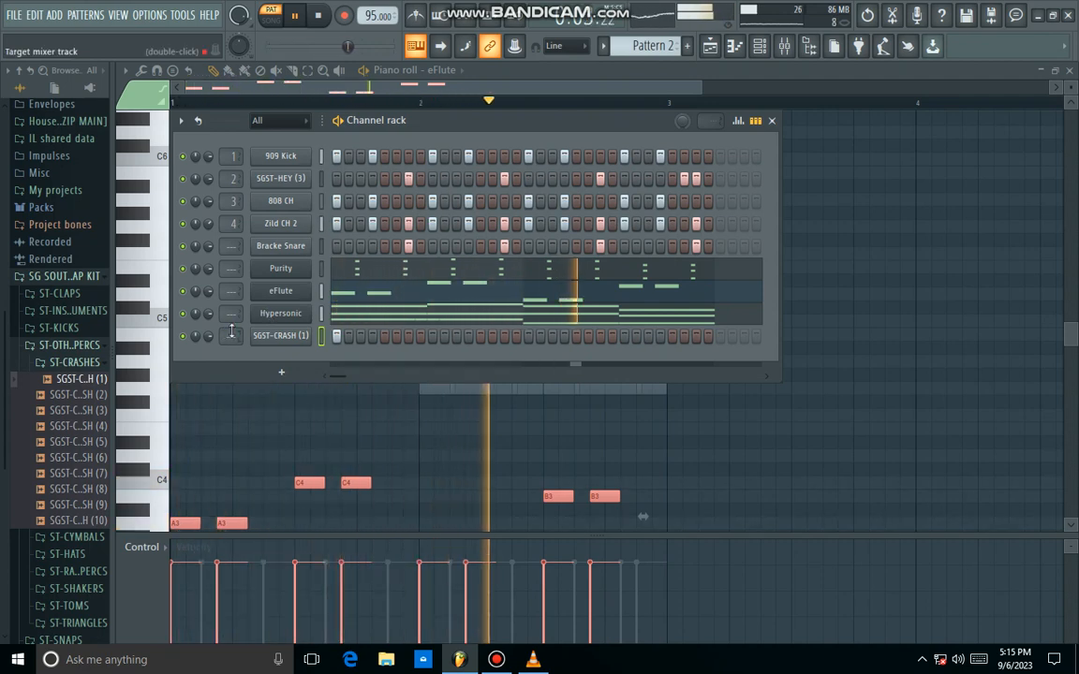
- Look through the ST-CYMBALS and ST-CRASHES folders, auditioning the SGST-CRASH (8) and (9) samples
click(99, 363)
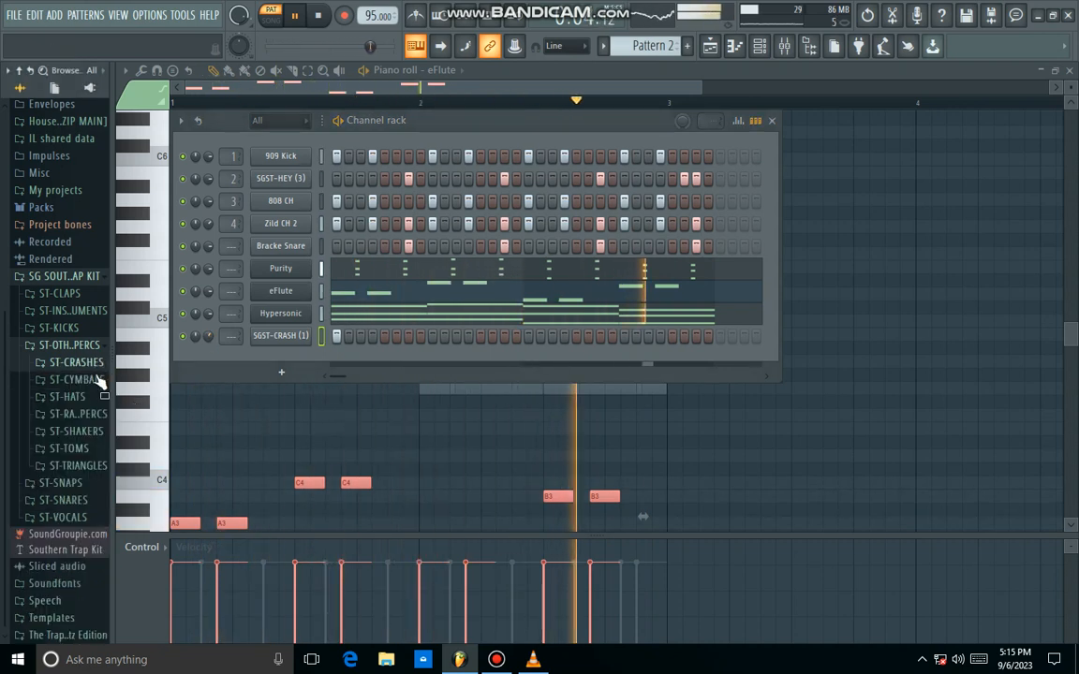
click(94, 398)
click(77, 379)
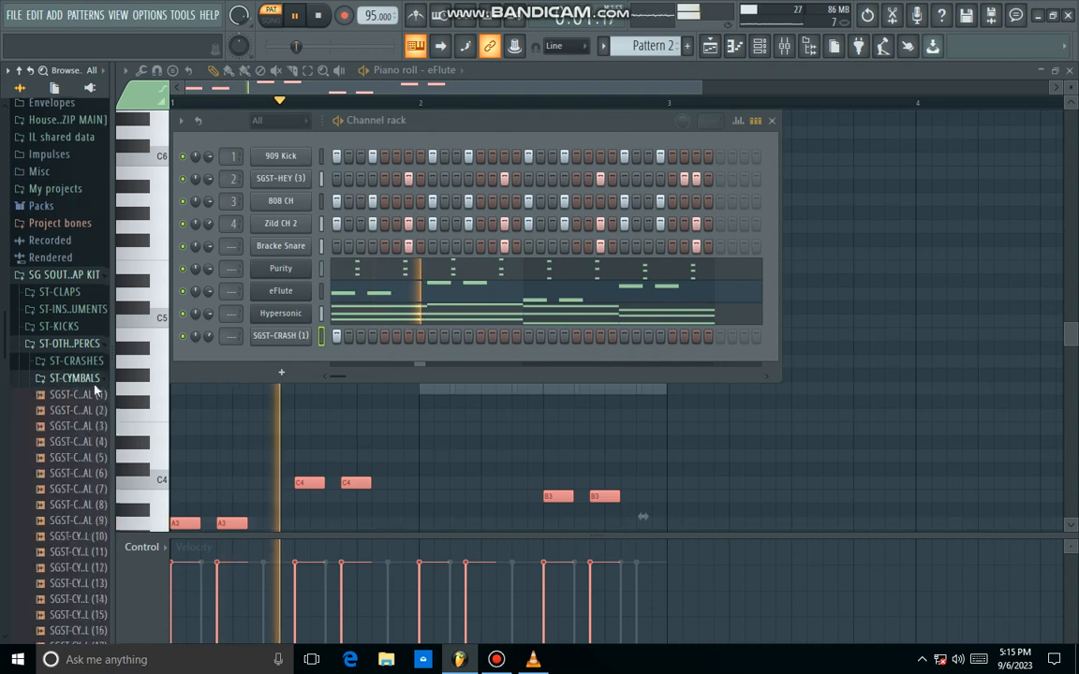
click(78, 378)
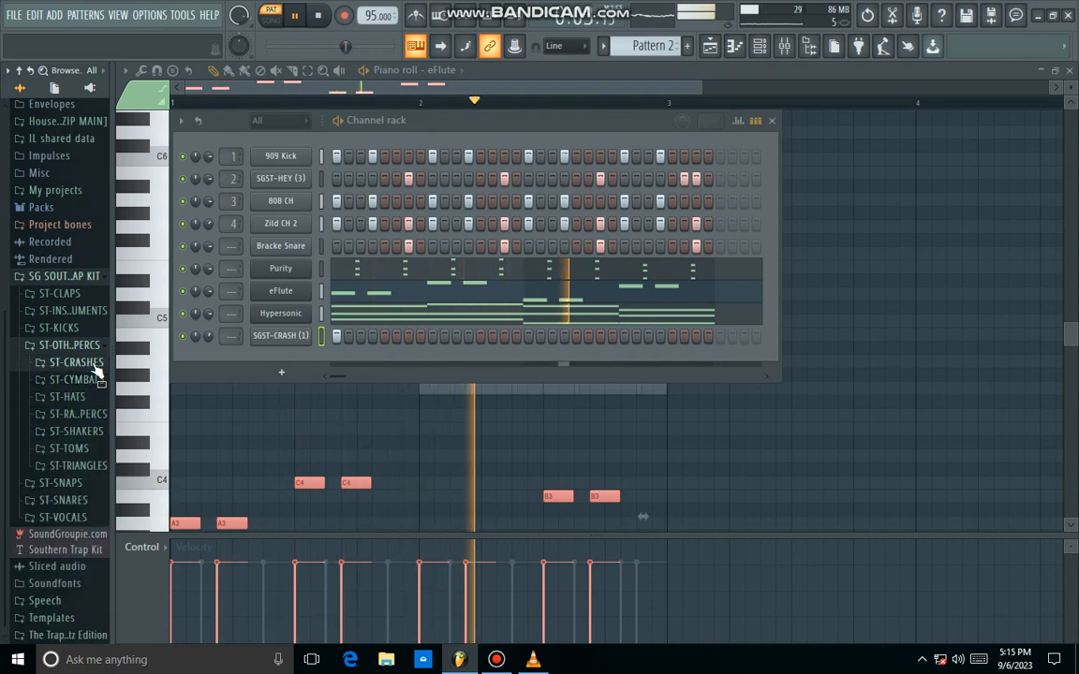
click(75, 363)
click(79, 489)
click(80, 506)
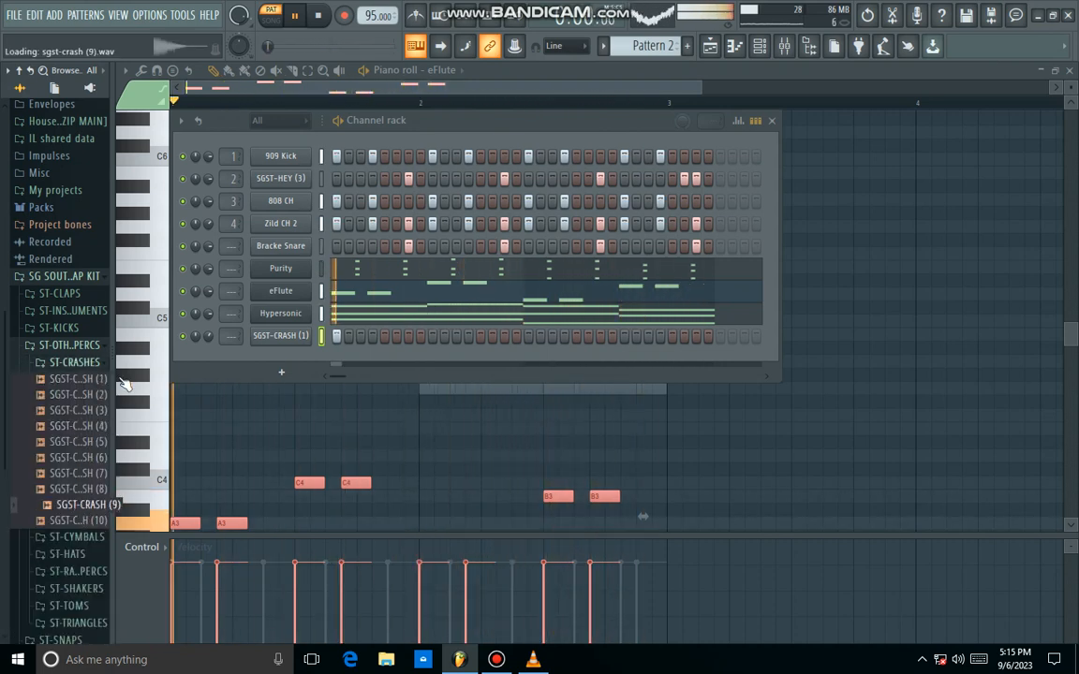
click(92, 363)
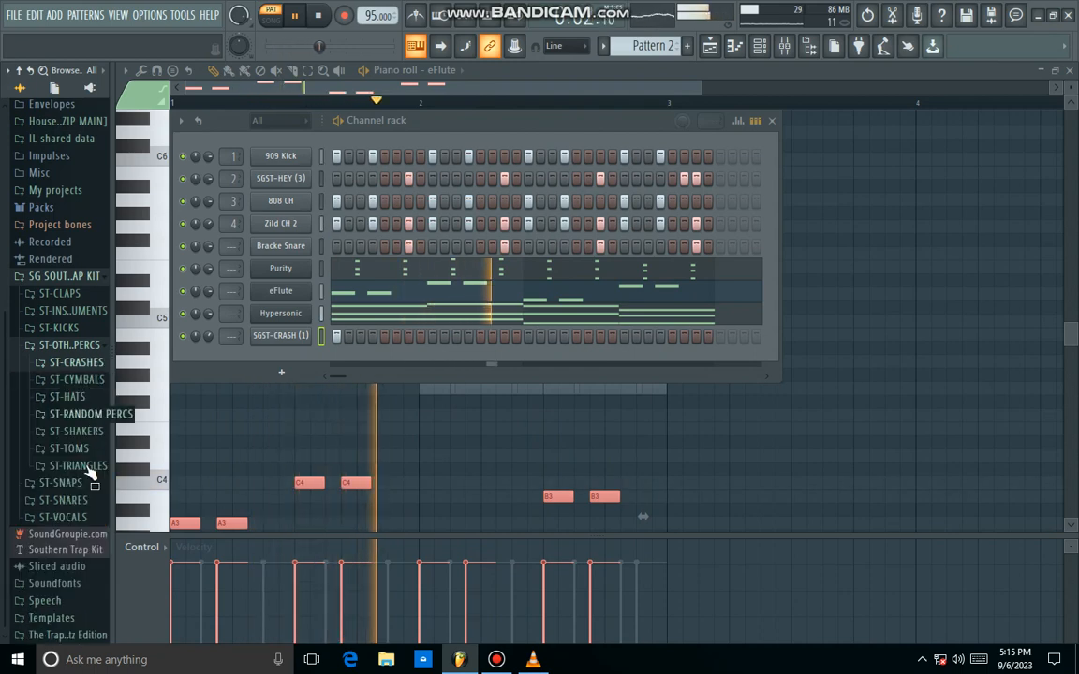